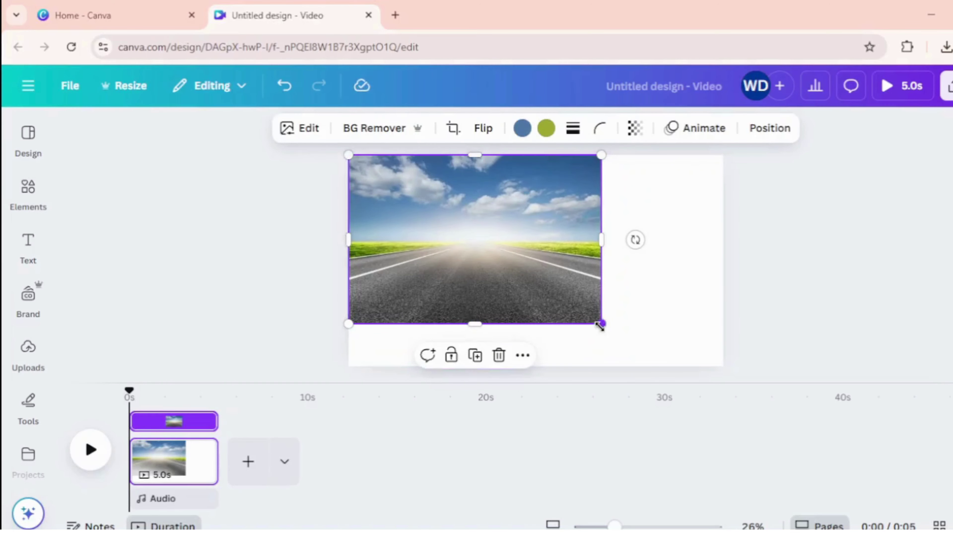
Enlarge the road photo proportionally until it covers the whole page
drag(601, 323, 742, 374)
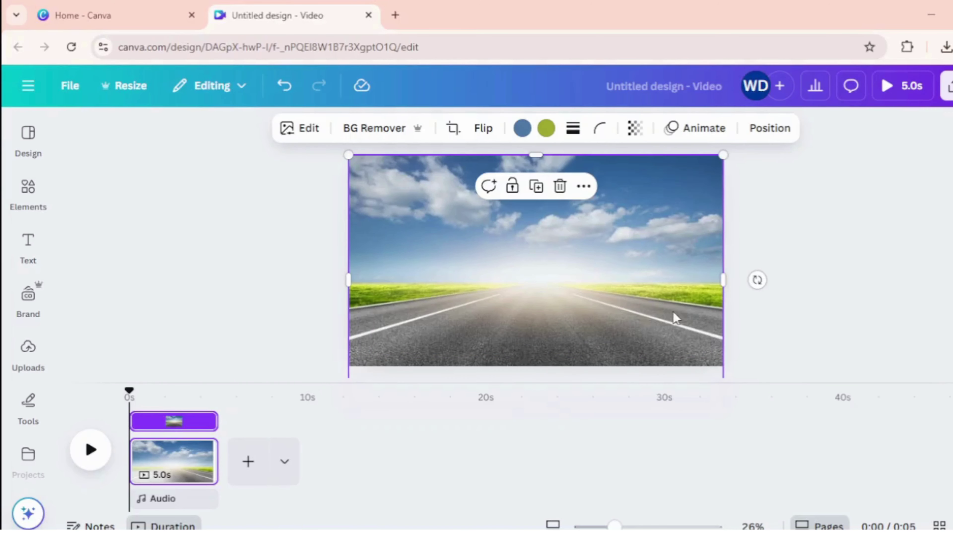
click(752, 333)
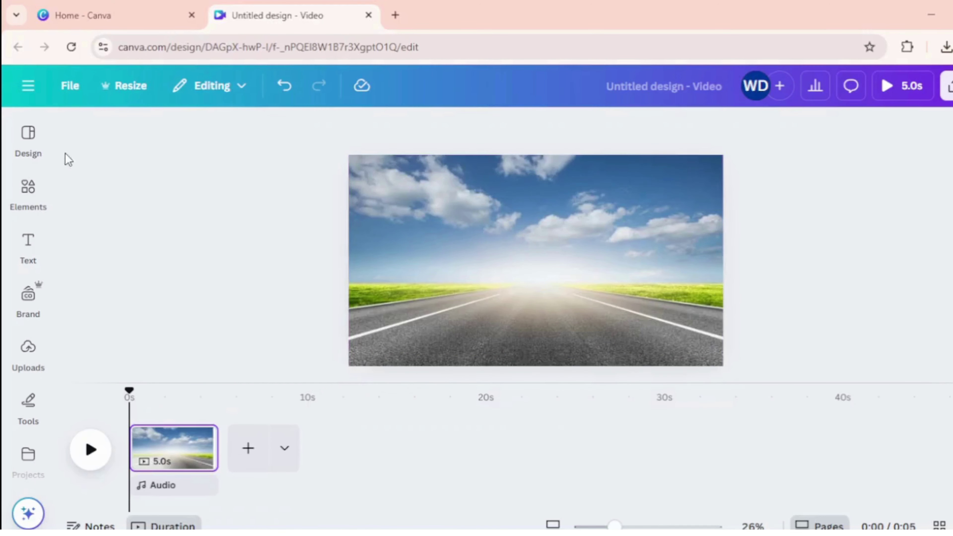
Add a square shape from the elements library and stretch it to cover the entire page
click(30, 194)
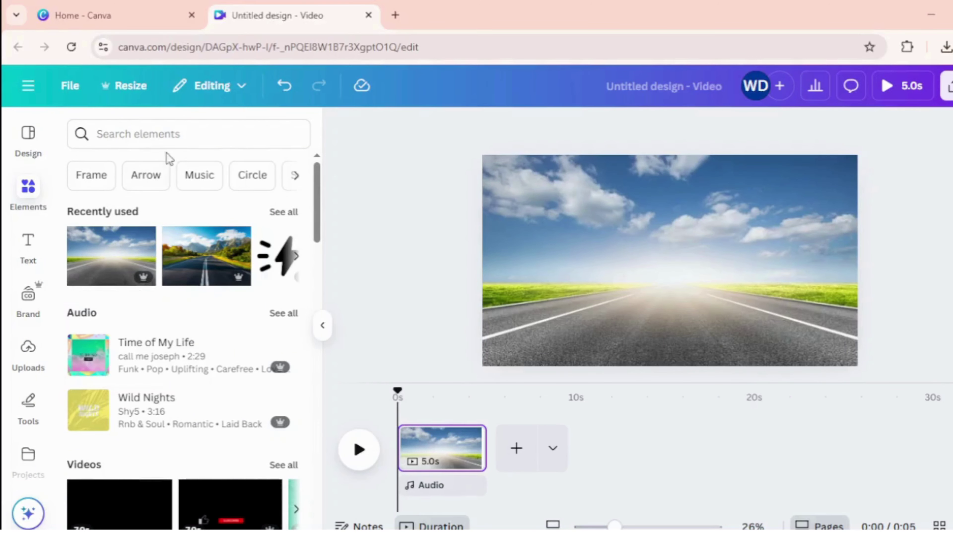
click(172, 134)
click(230, 337)
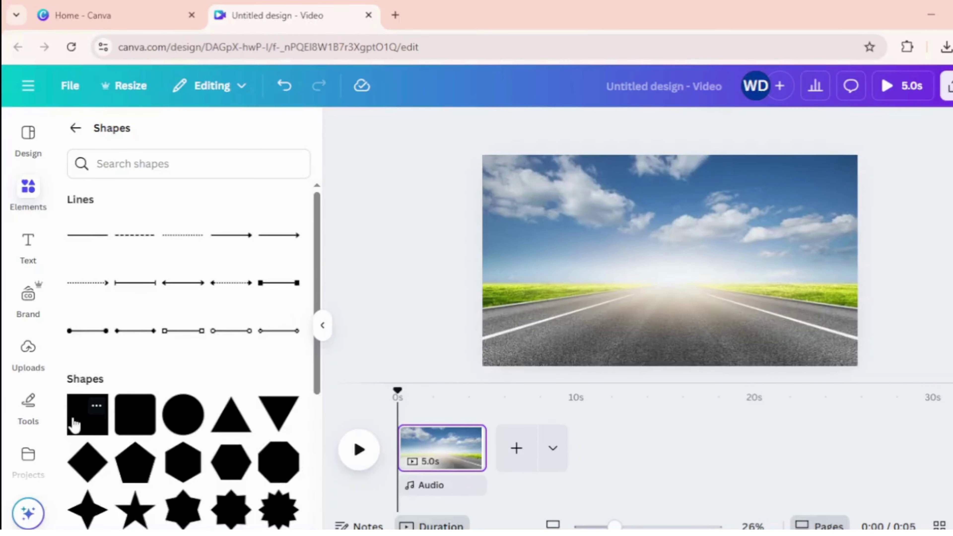
click(74, 423)
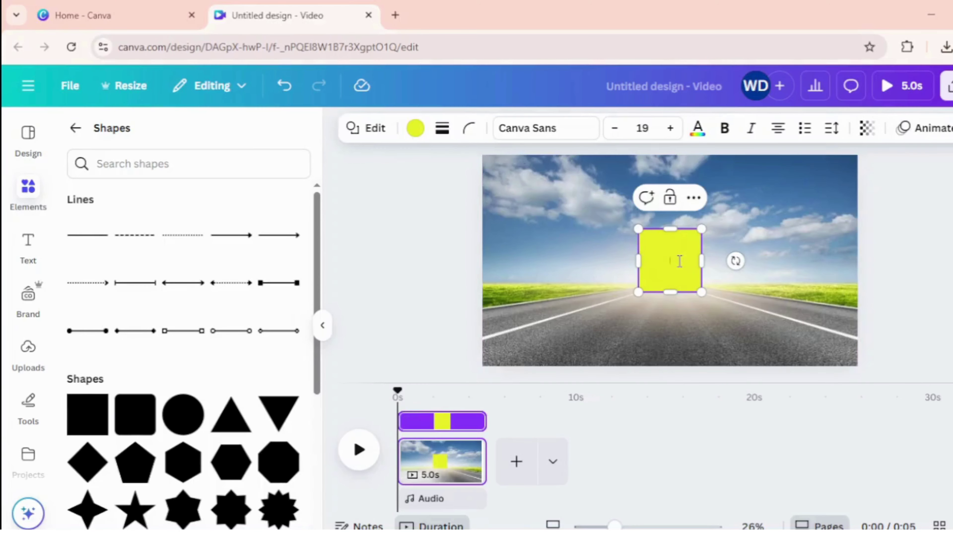
drag(650, 289, 858, 366)
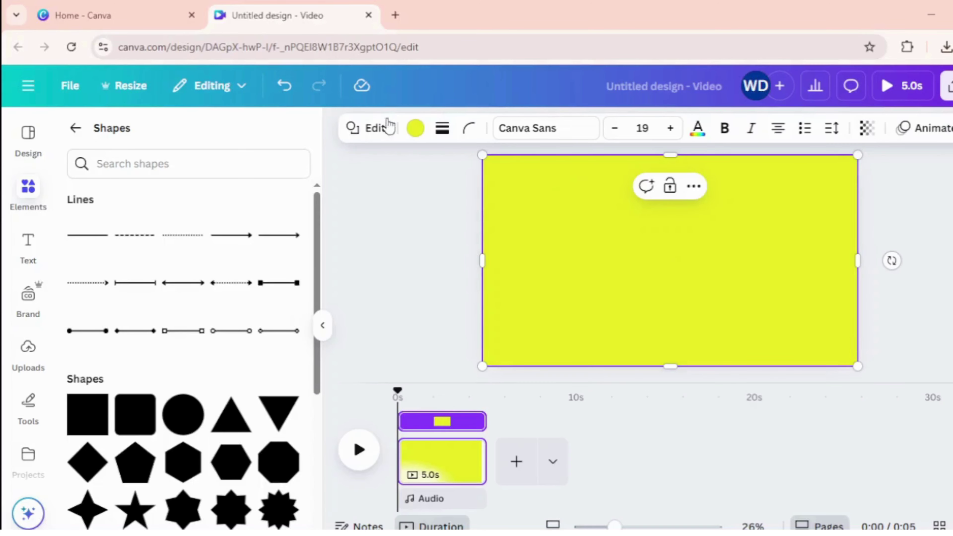
Fill the full-page shape with black and reduce its opacity to make a dark overlay on the road photo
click(415, 128)
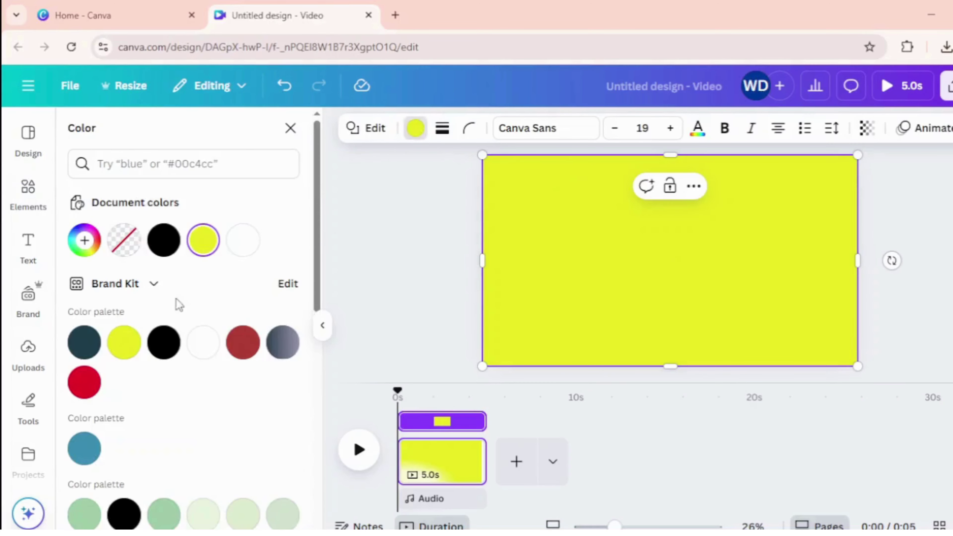
click(163, 240)
click(867, 129)
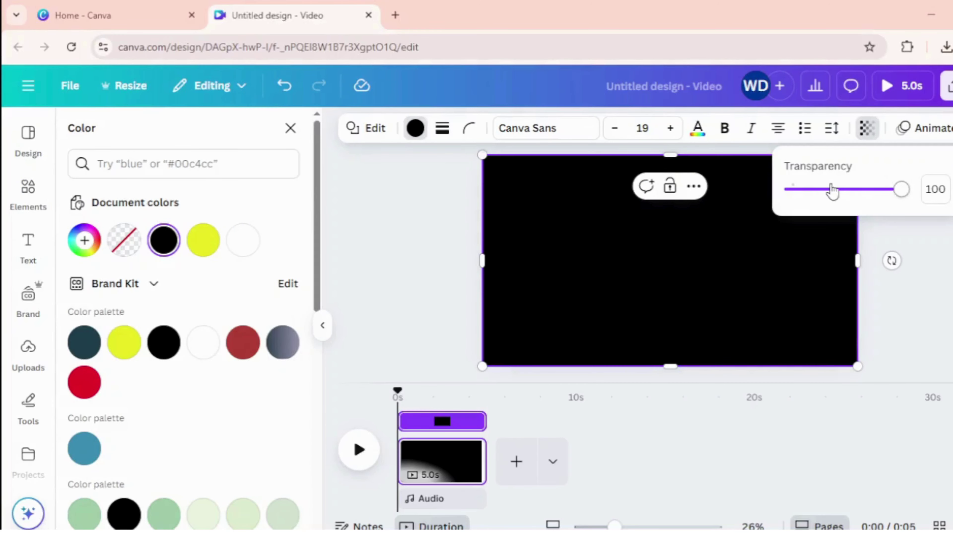
drag(832, 191, 859, 195)
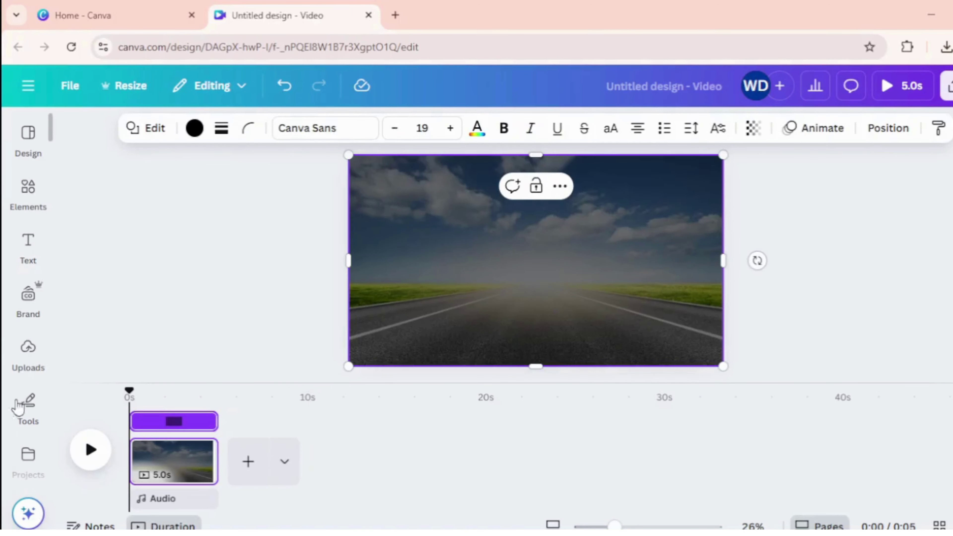
Search the apps for TypeCraft and open it
scroll(23, 415, down, 2)
click(27, 387)
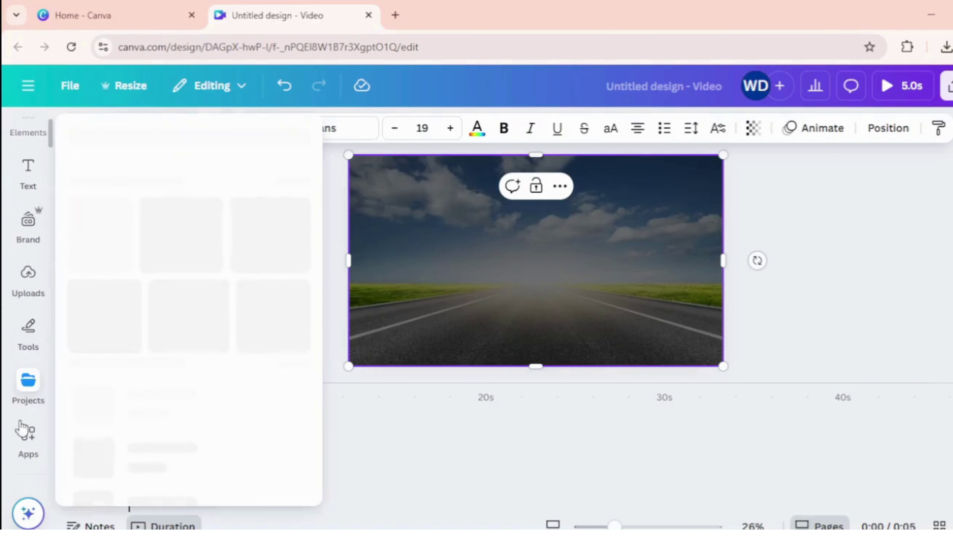
click(24, 445)
click(119, 139)
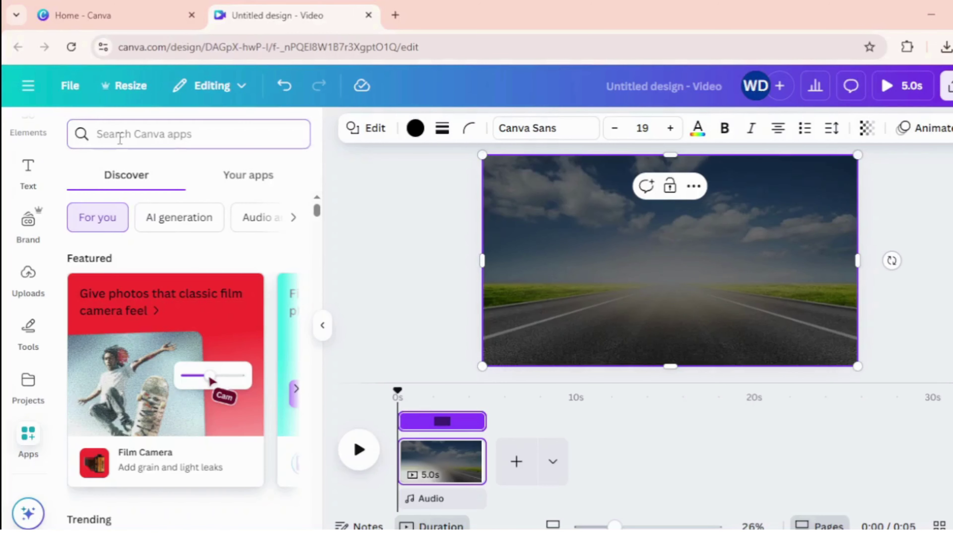
text(TYPE)
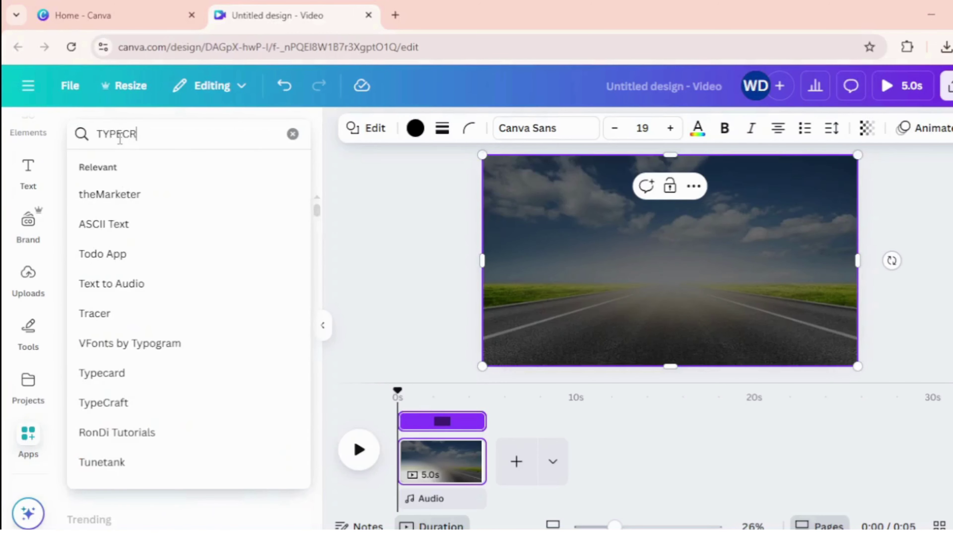
text(CR)
click(121, 194)
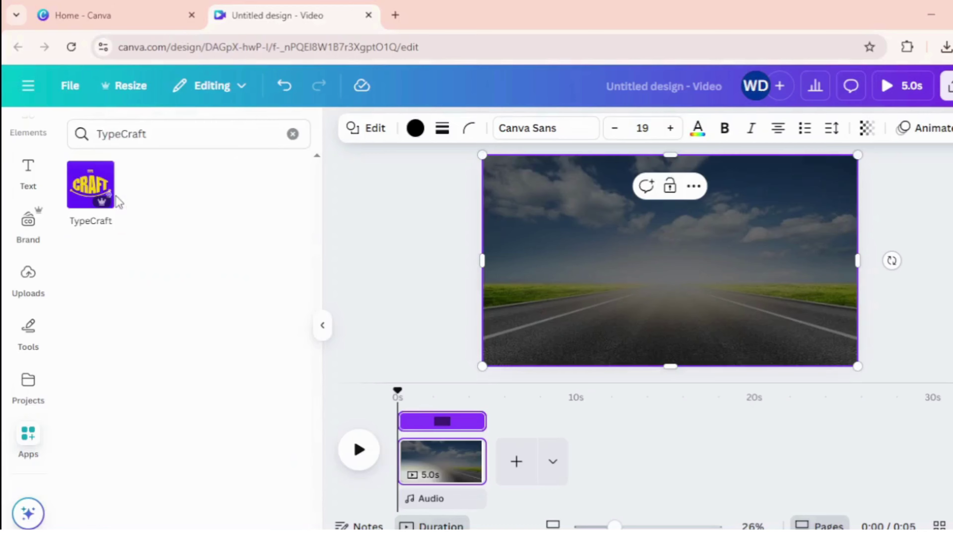
click(91, 187)
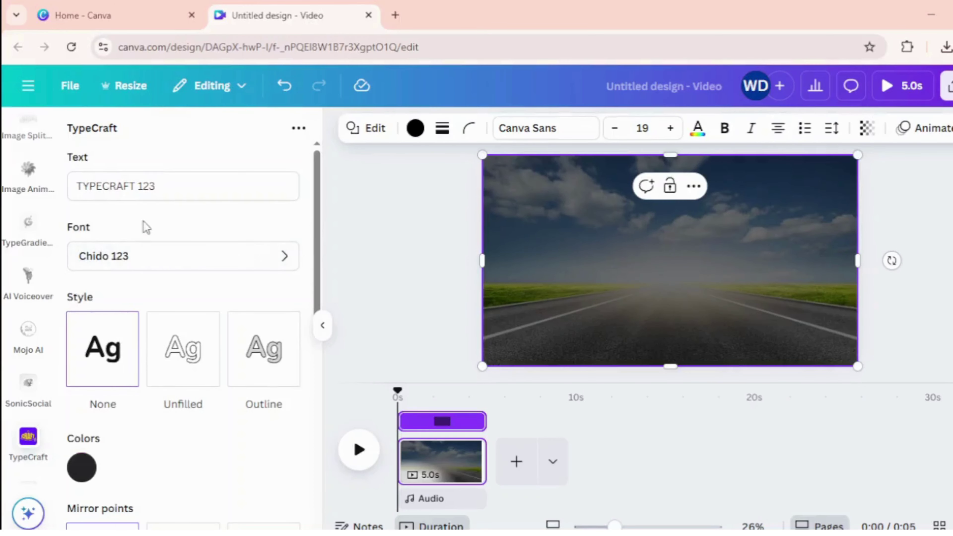
Replace the TypeCraft sample text with MYSTERY and set its font to Forsythe Bold 123
drag(154, 187, 58, 180)
text(MYSTERY)
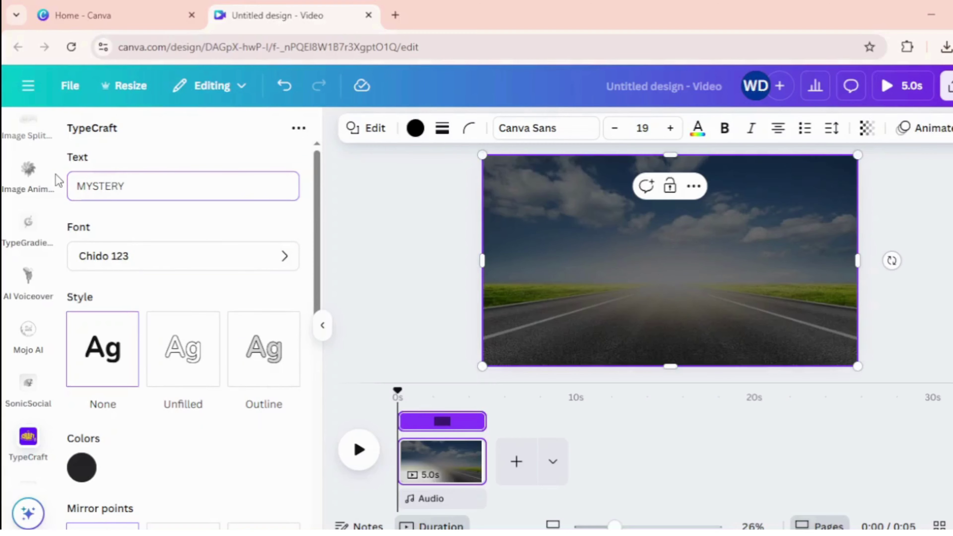
click(101, 259)
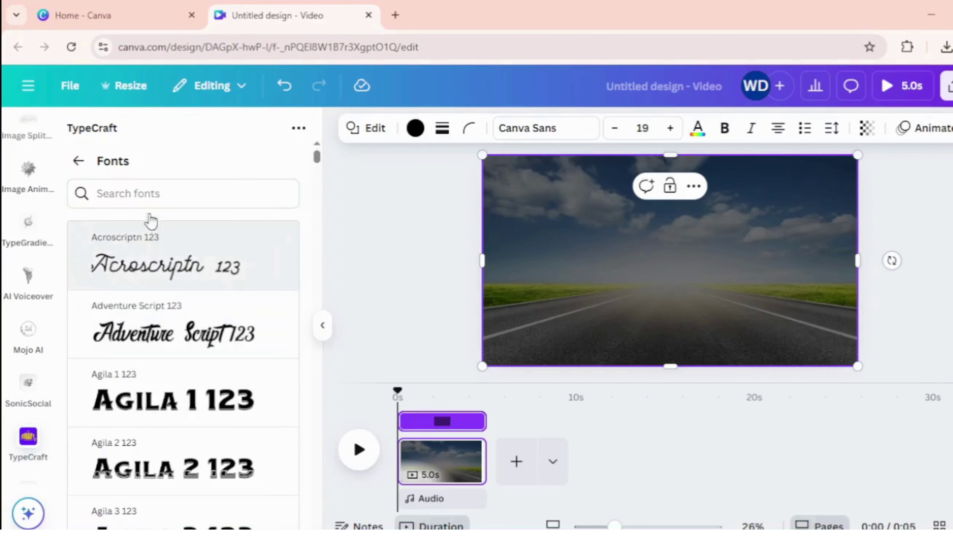
click(150, 203)
text(FO)
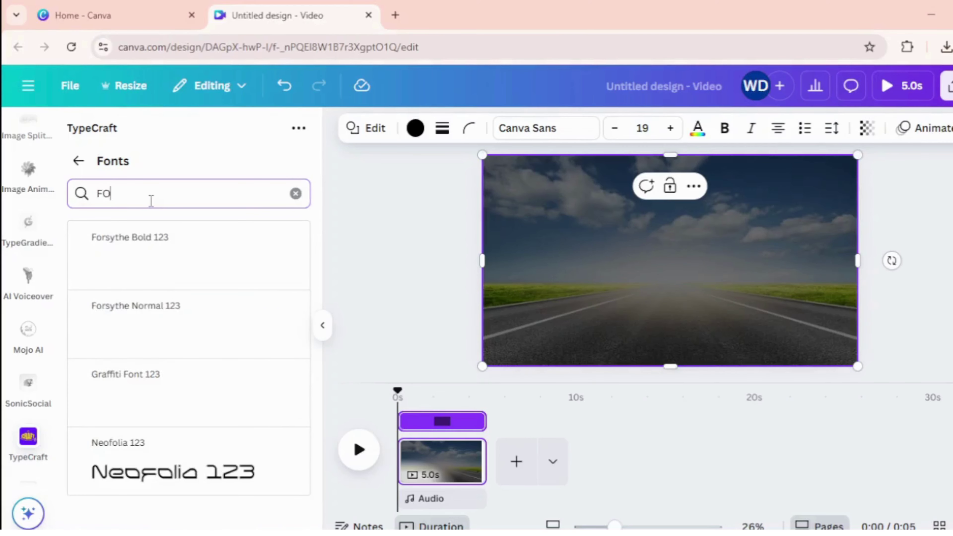
click(144, 264)
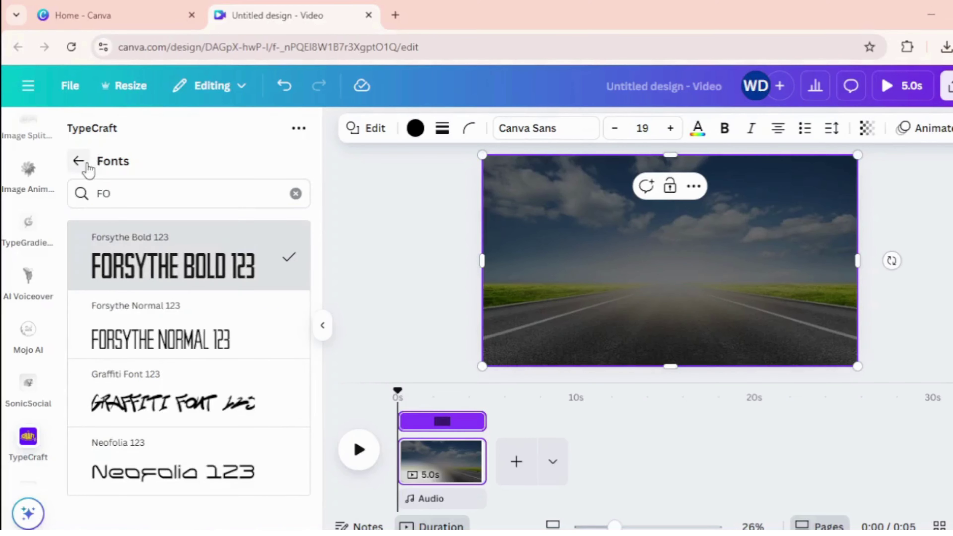
click(79, 160)
Set the TypeCraft text colour to white, #FFFFFF
scroll(102, 359, down, 4)
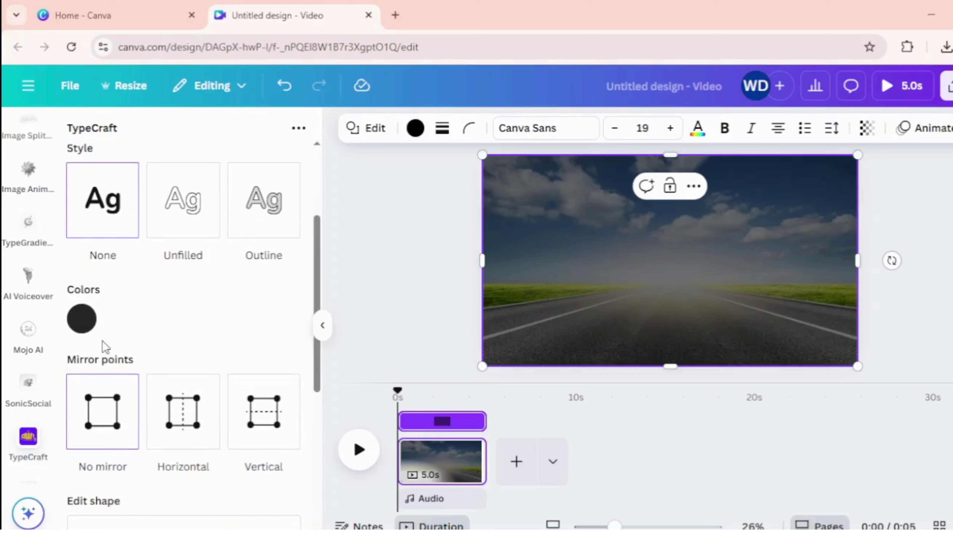
click(89, 322)
drag(84, 383, 79, 345)
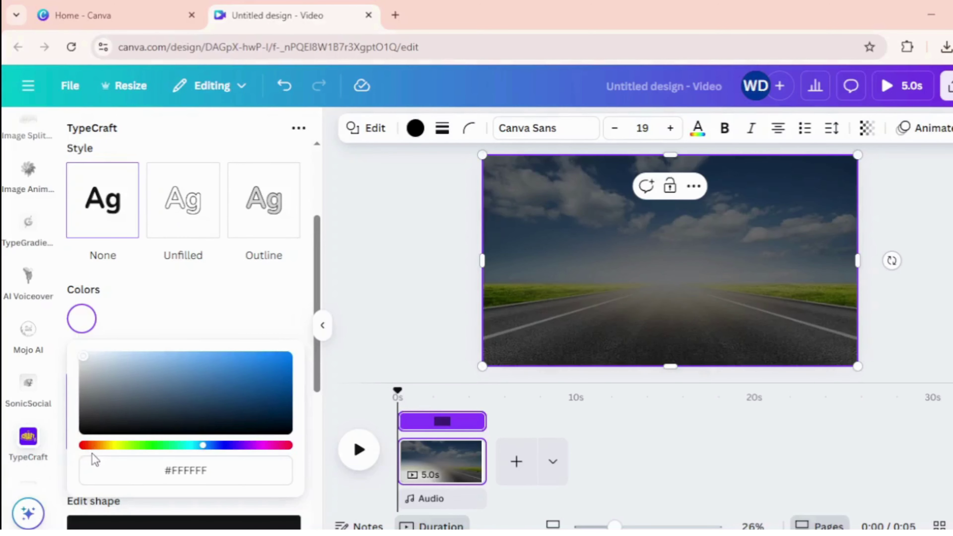
click(136, 498)
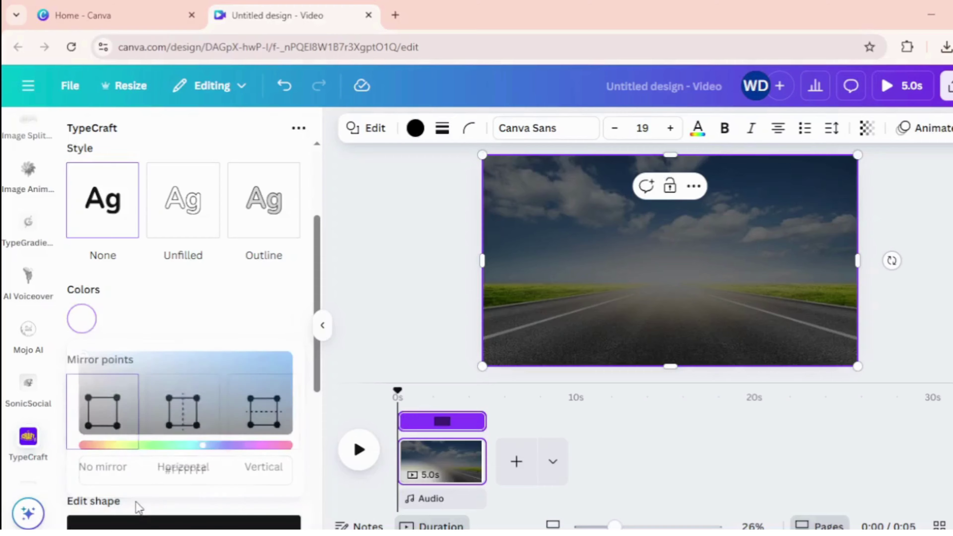
Reset the MYSTERY text's shape and add the element to the design
scroll(136, 501, down, 5)
scroll(171, 447, down, 3)
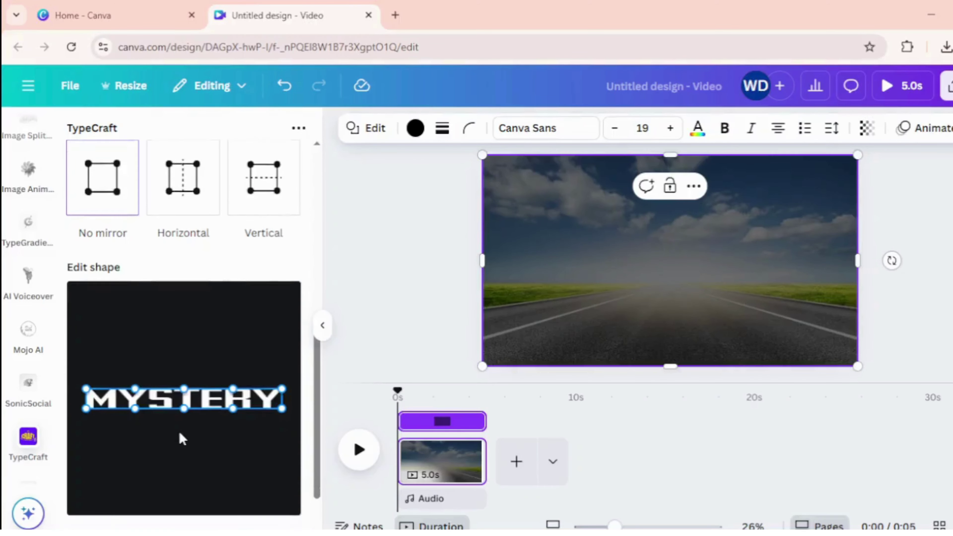
click(180, 486)
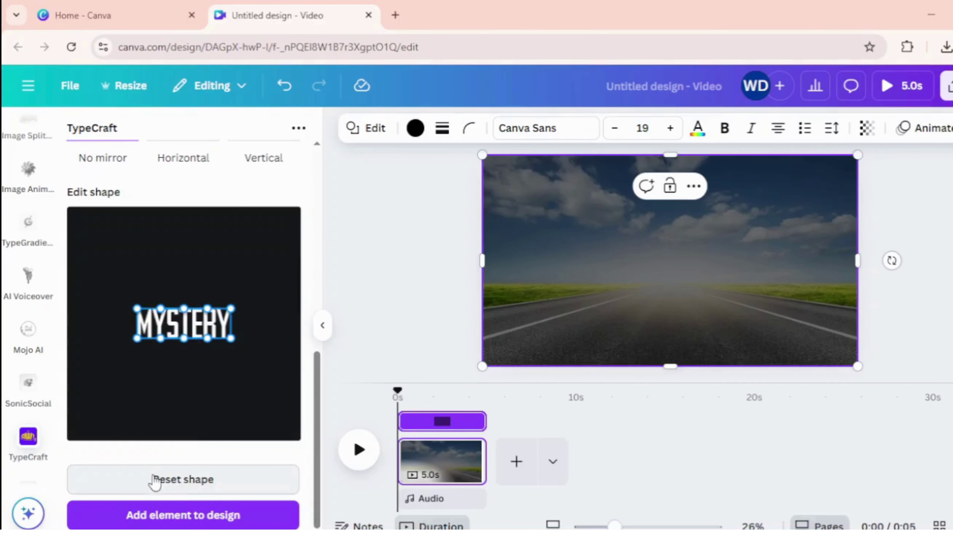
click(188, 512)
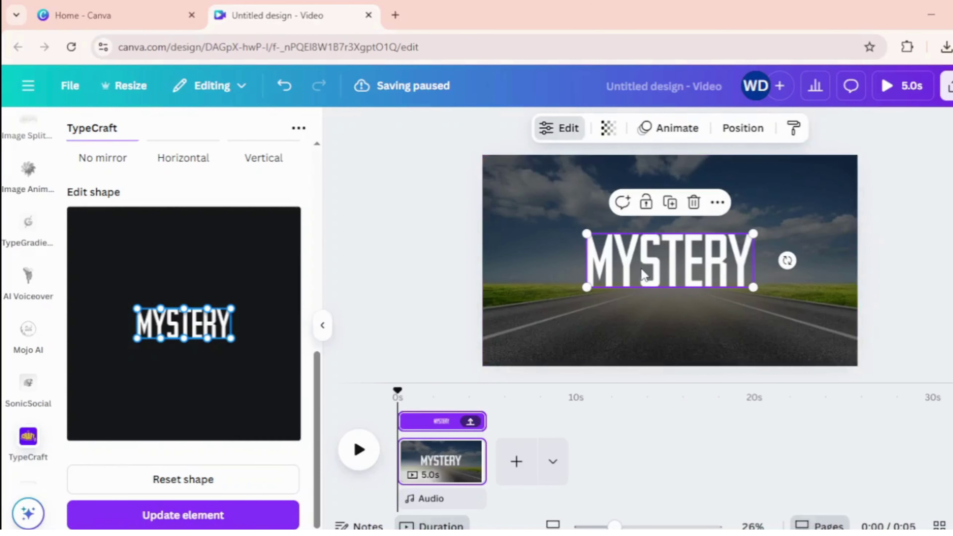
Shrink and reposition the MYSTERY text at the page's centre, and place a duplicate directly beneath it
drag(754, 288, 716, 267)
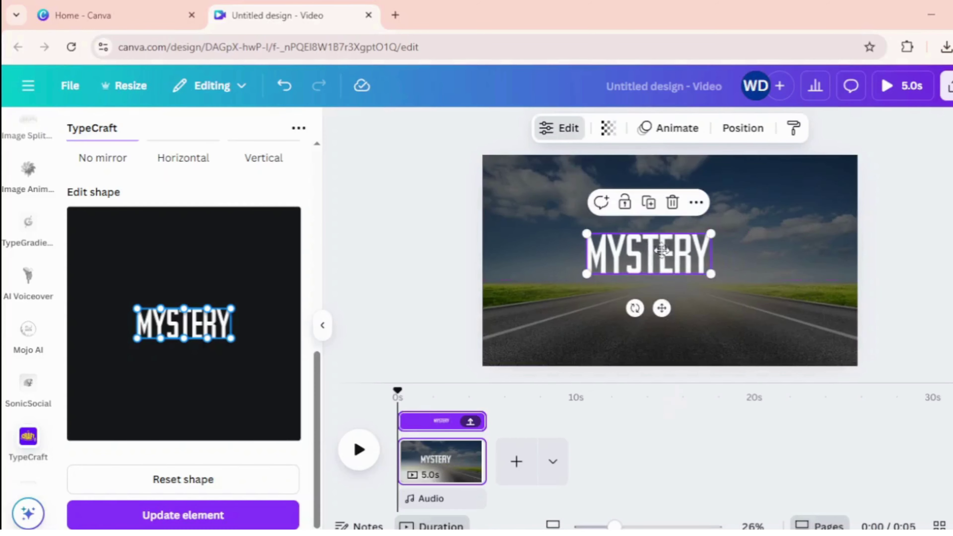
drag(662, 250, 665, 292)
click(670, 215)
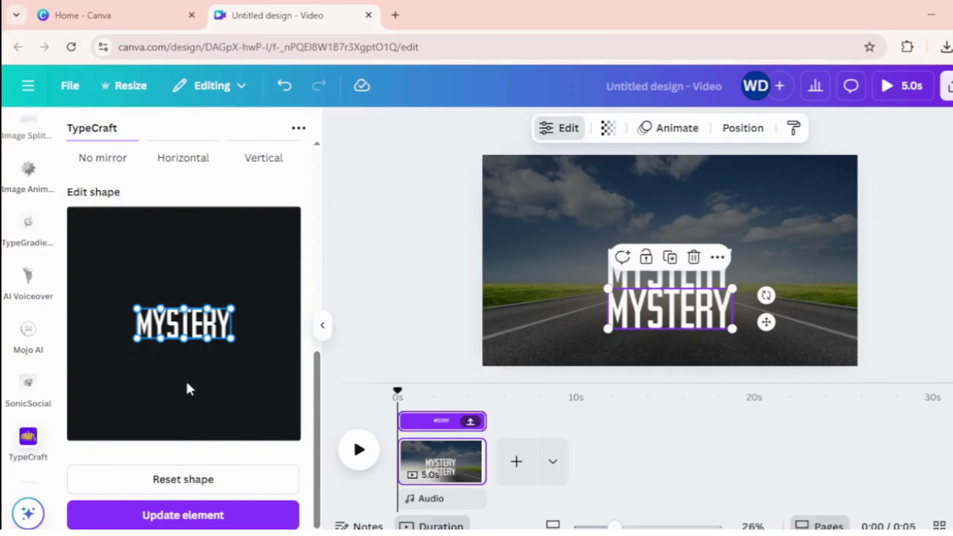
Turn on horizontal point mirroring and pull the lower MYSTERY text's top corners outward into a flared shape
scroll(186, 381, up, 4)
click(185, 287)
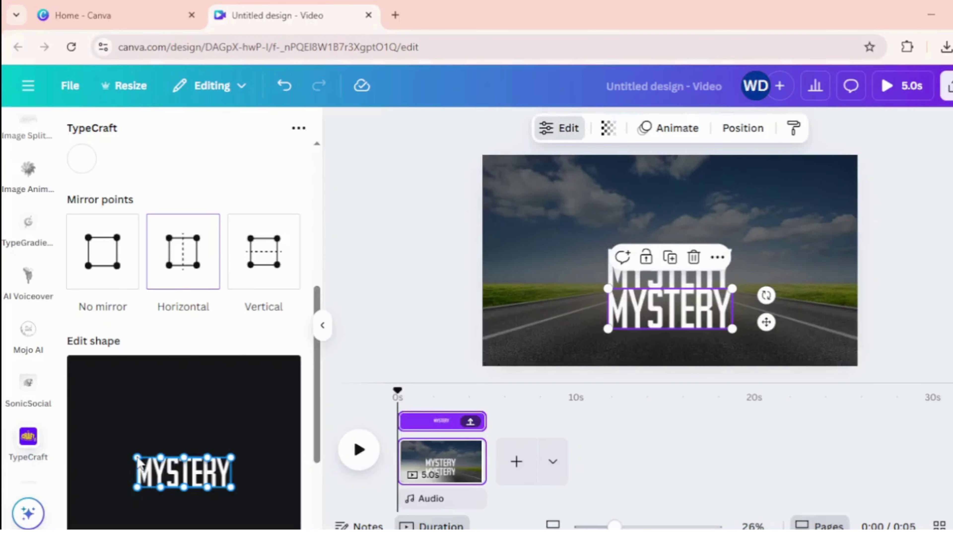
drag(138, 462, 109, 459)
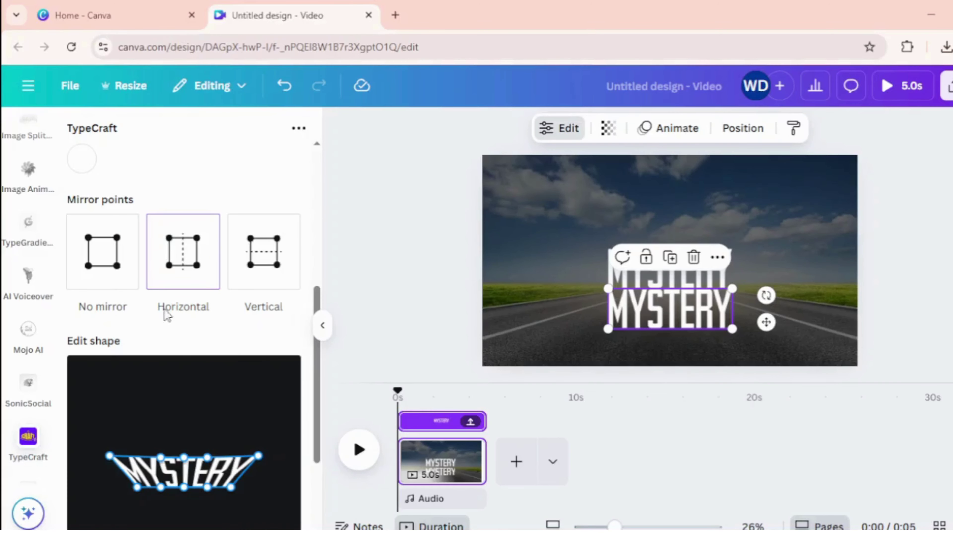
Without mirroring, lower the middle of the flared text's top edge slightly and update the element in the design
click(104, 289)
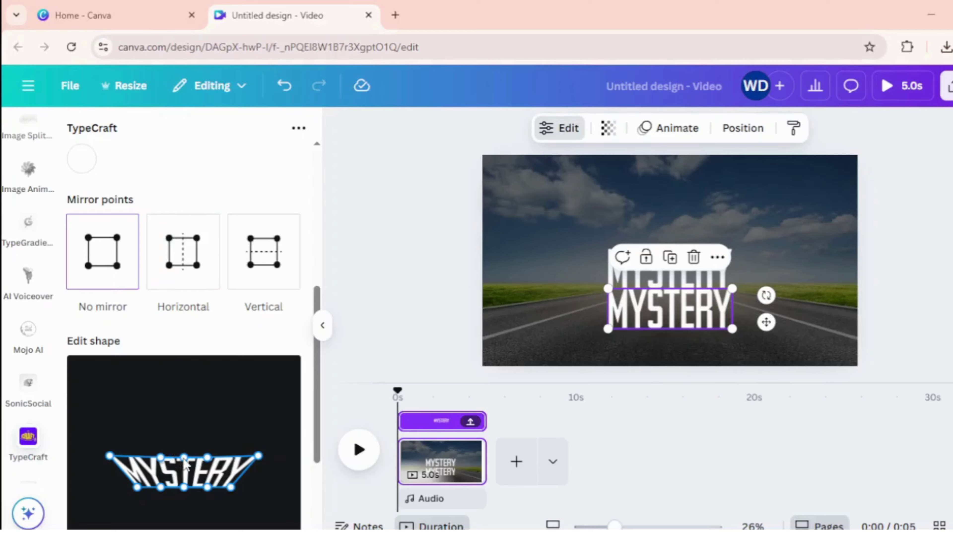
drag(184, 458, 184, 465)
key(ctrl+z)
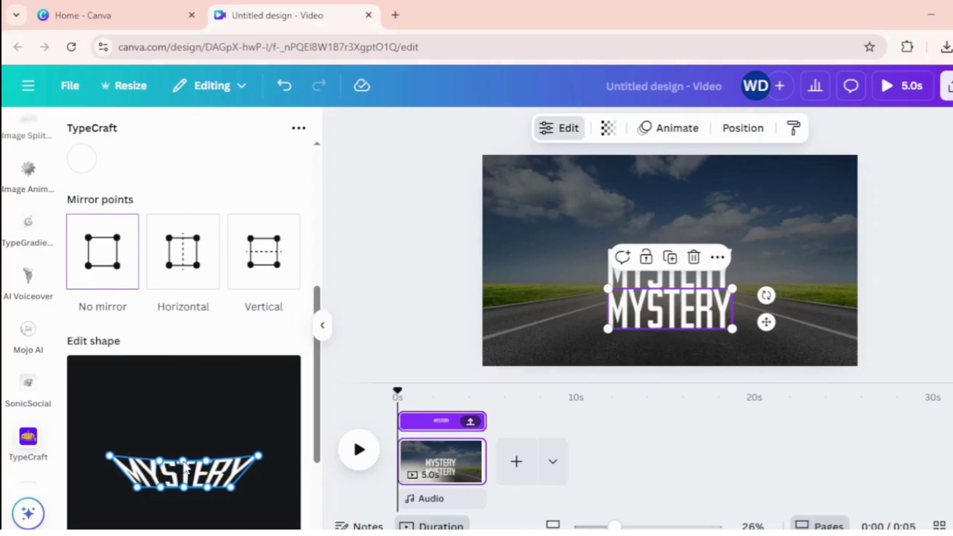
scroll(184, 463, down, 4)
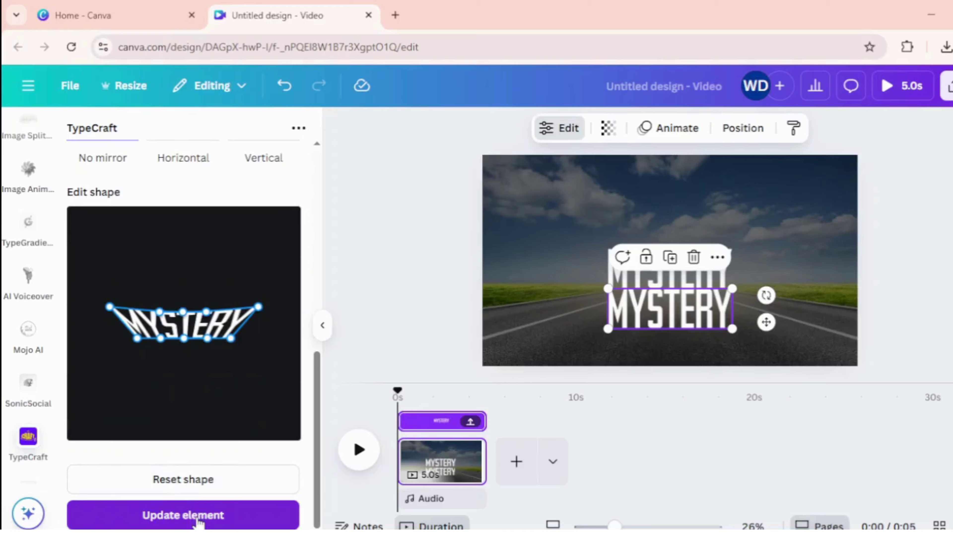
click(204, 517)
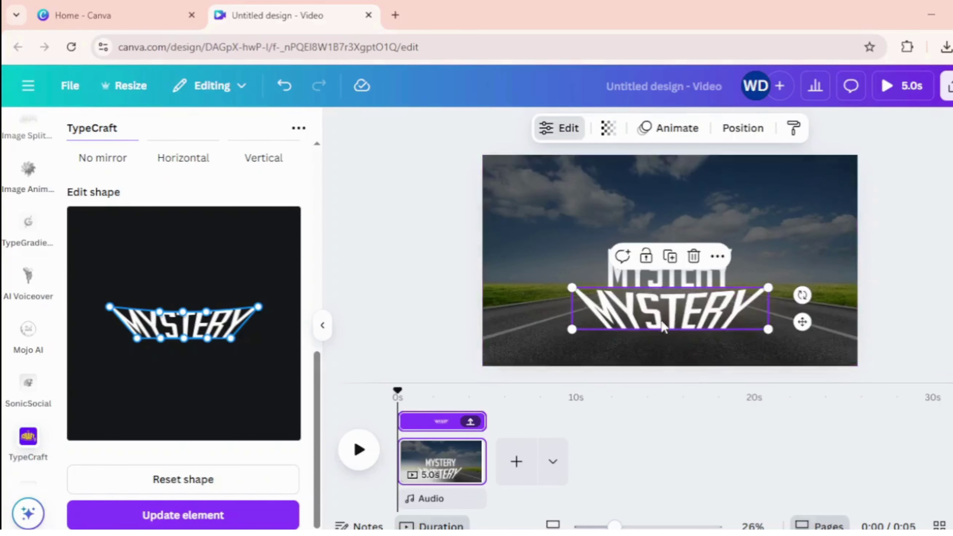
Copy the flared MYSTERY text, add a new blank page and paste the text onto it
right_click(639, 323)
click(674, 164)
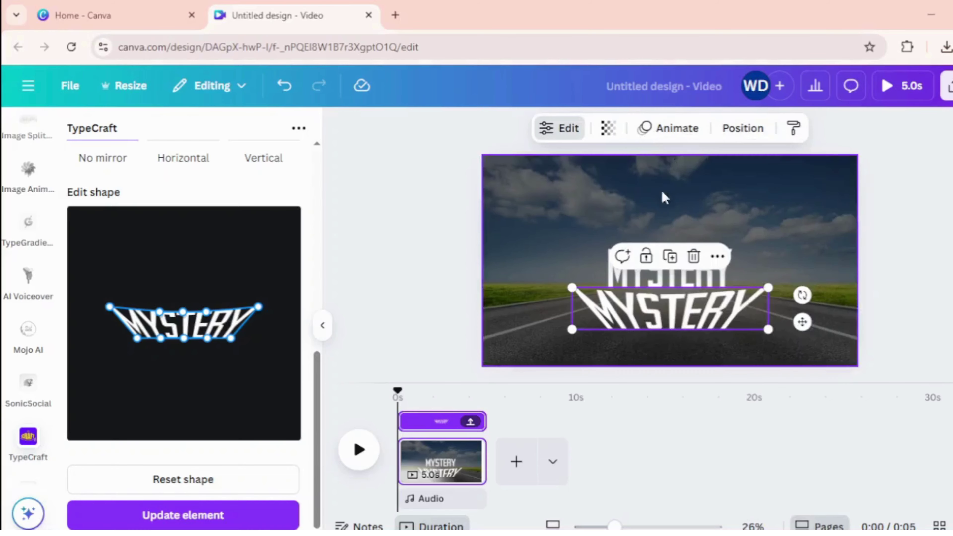
click(525, 459)
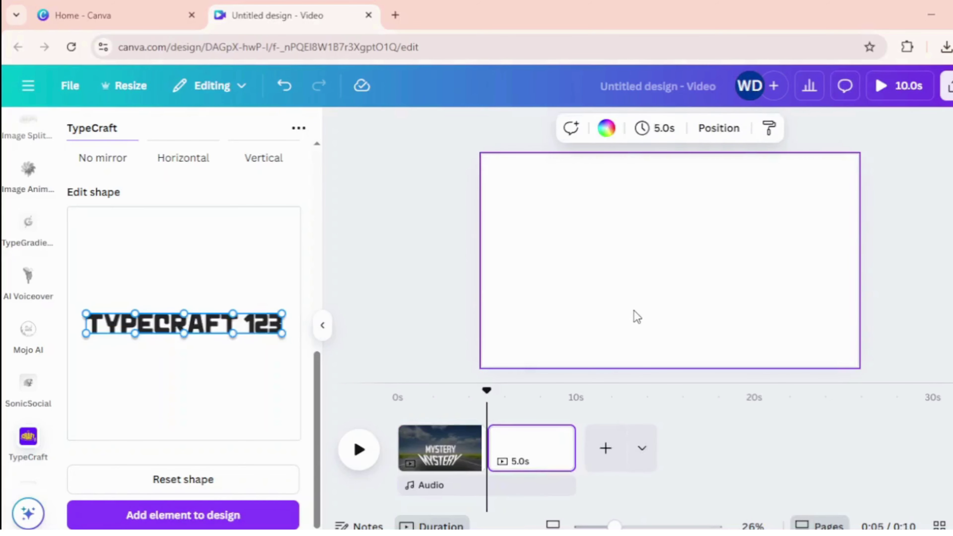
key(ctrl+v)
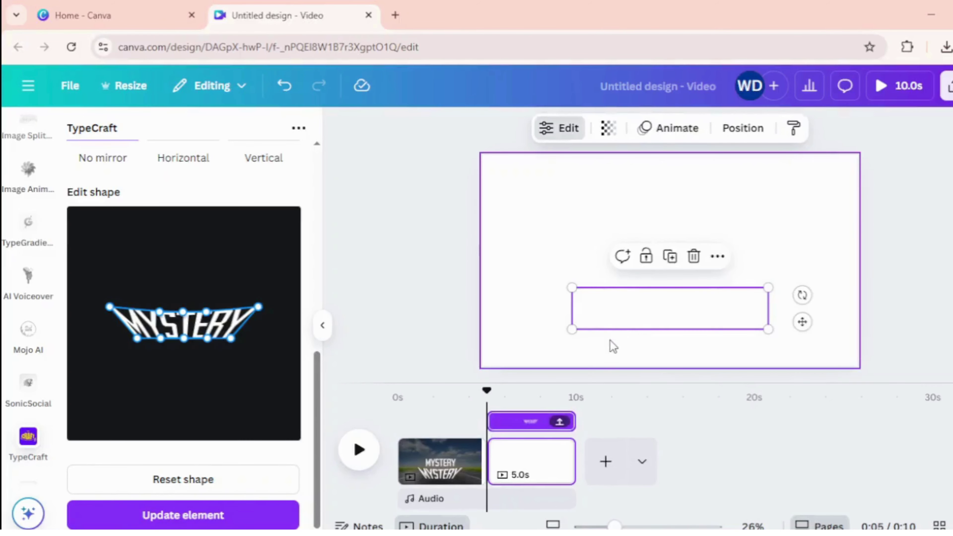
Enlarge the flared text on page 2 and set up a PNG download with a transparent background
drag(571, 287, 522, 277)
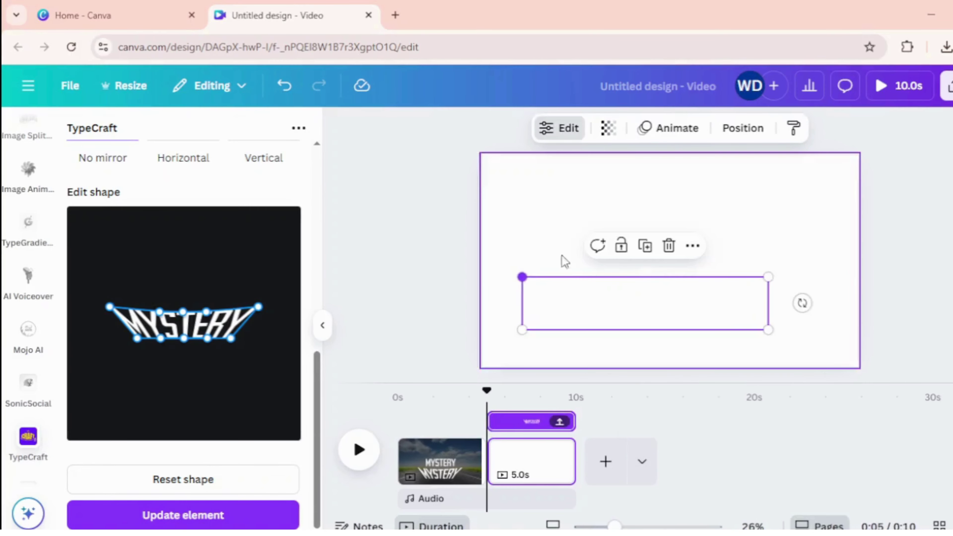
drag(769, 276, 800, 269)
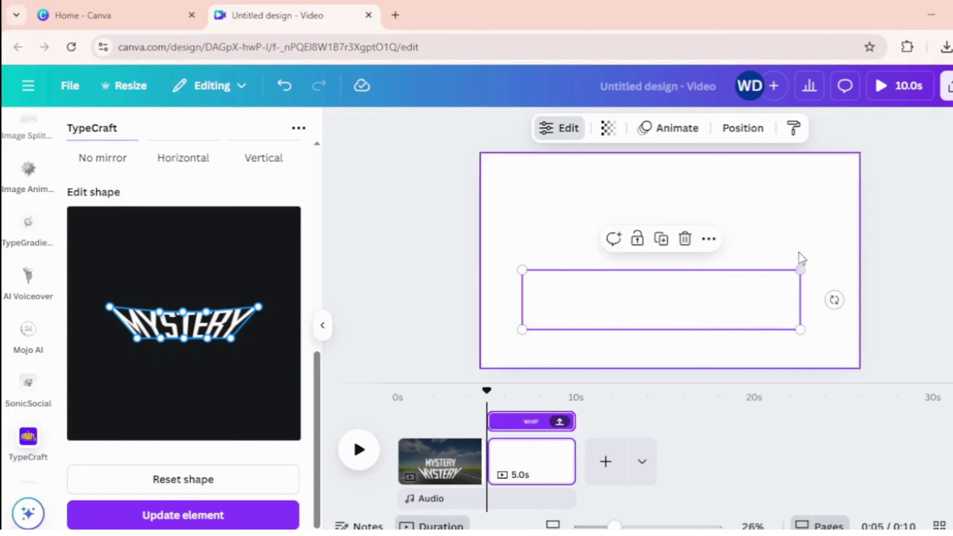
click(949, 87)
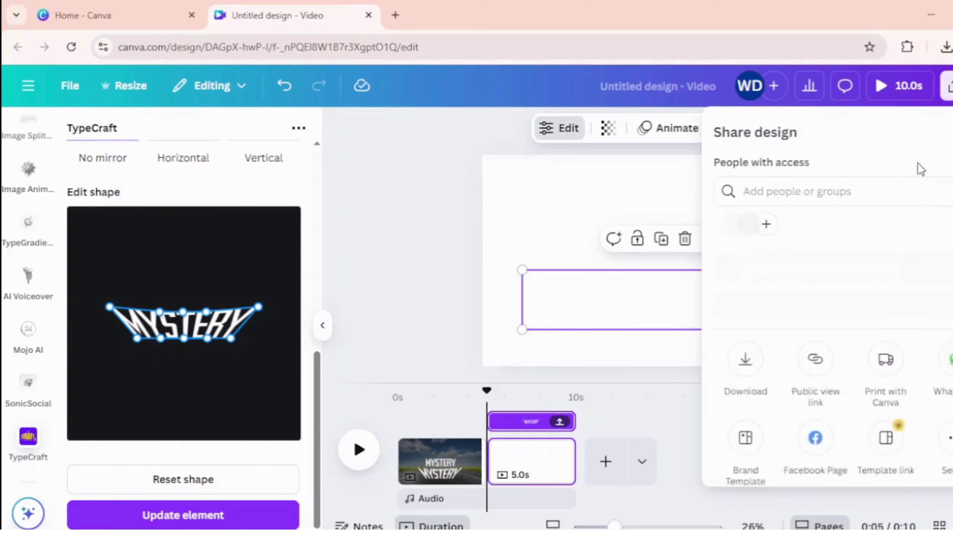
click(744, 392)
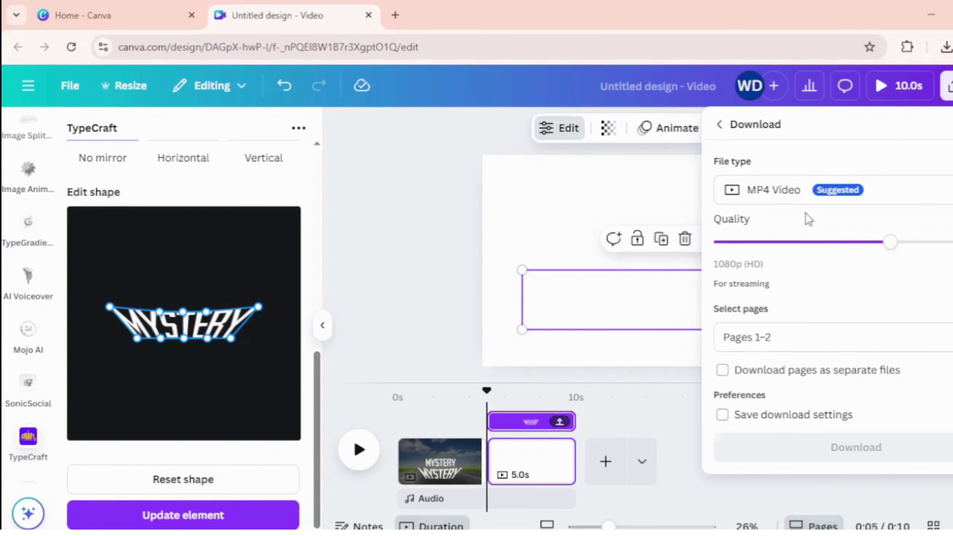
click(789, 199)
click(784, 280)
click(792, 343)
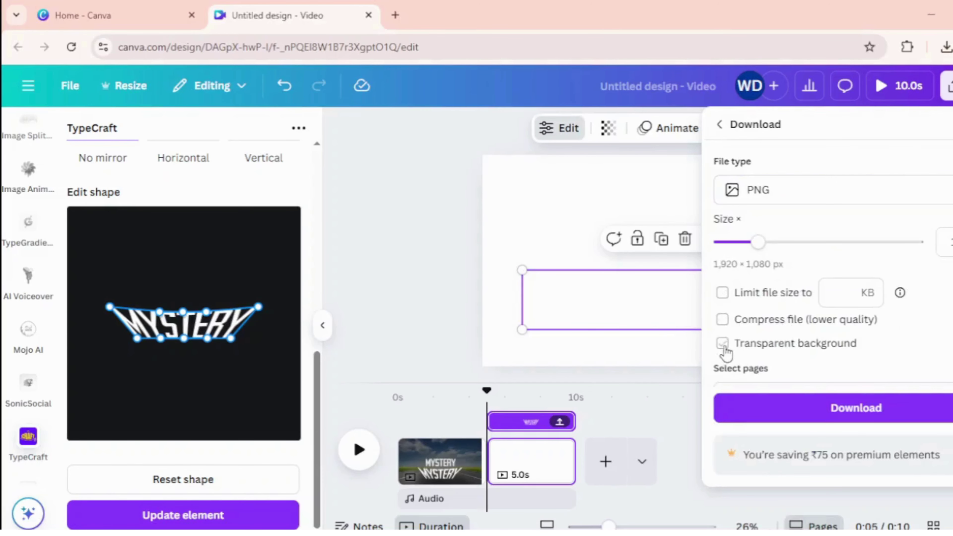
Restrict the download to page 2 only and download the file
scroll(731, 353, down, 2)
click(783, 337)
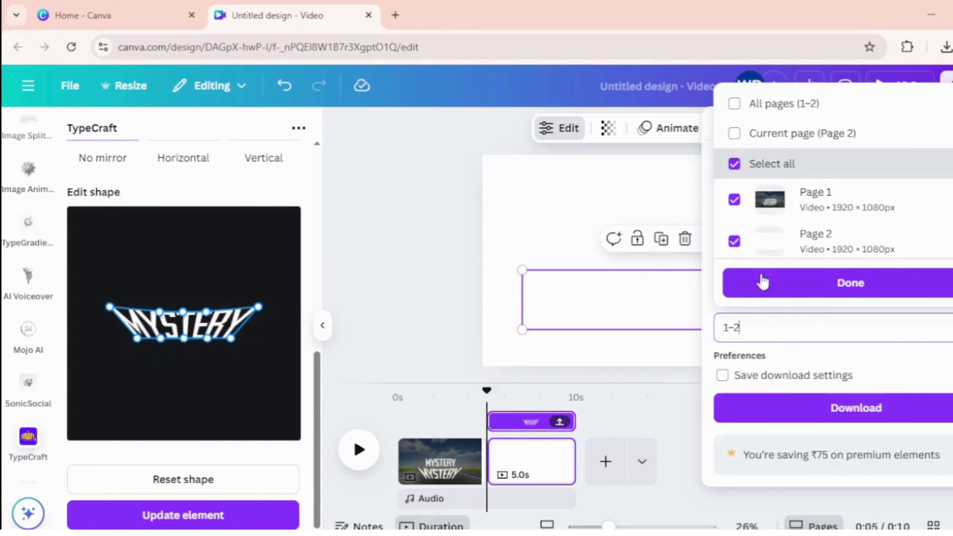
click(734, 196)
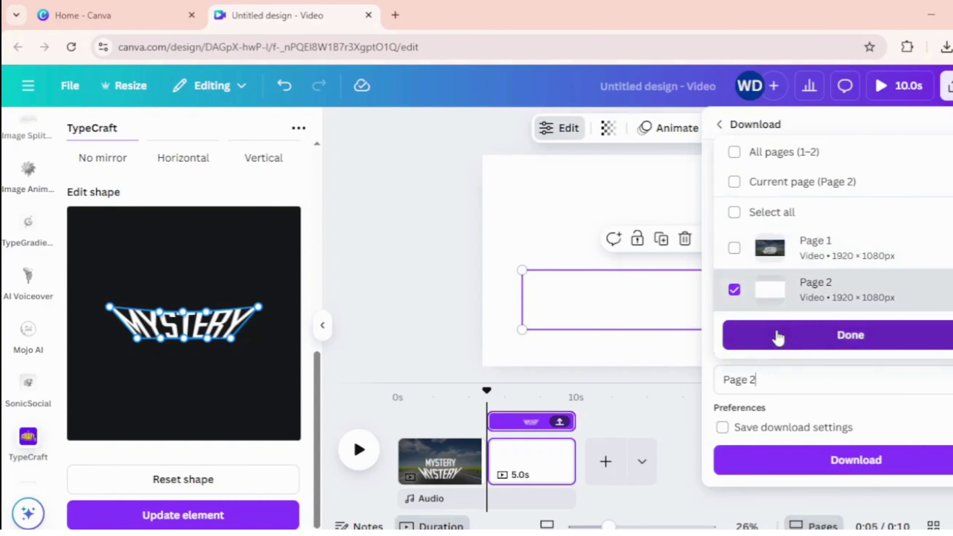
click(778, 334)
click(746, 474)
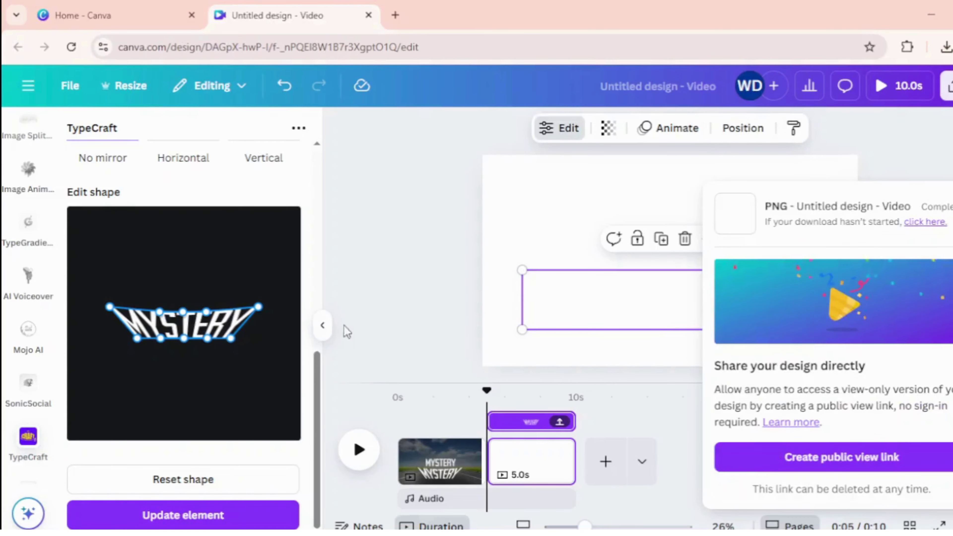
Go back to page 1 and delete the flared MYSTERY text beneath the upright title
click(322, 325)
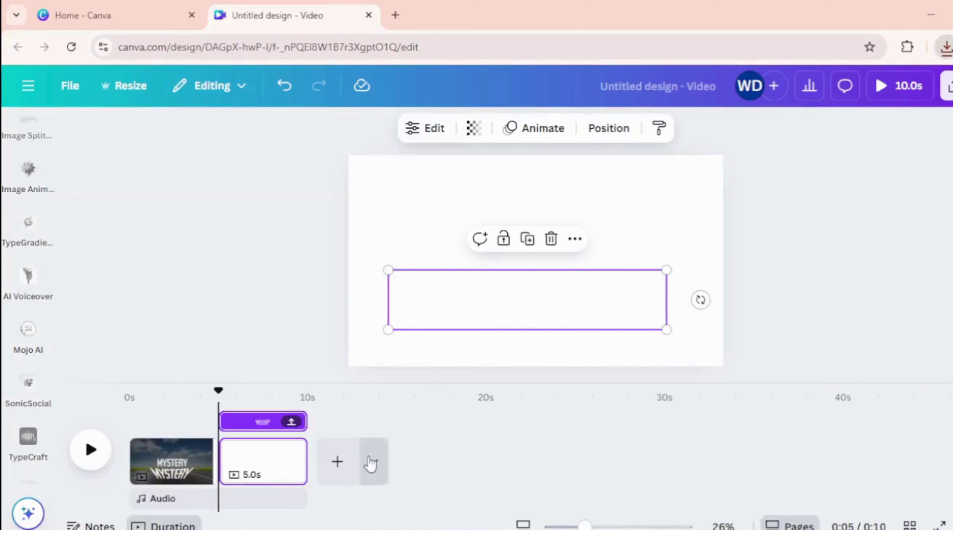
click(170, 461)
click(487, 330)
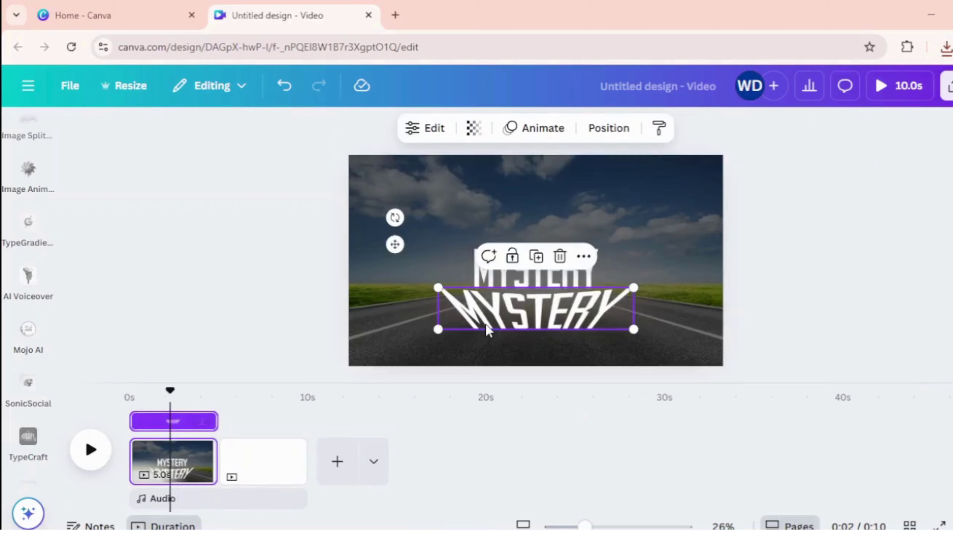
click(560, 256)
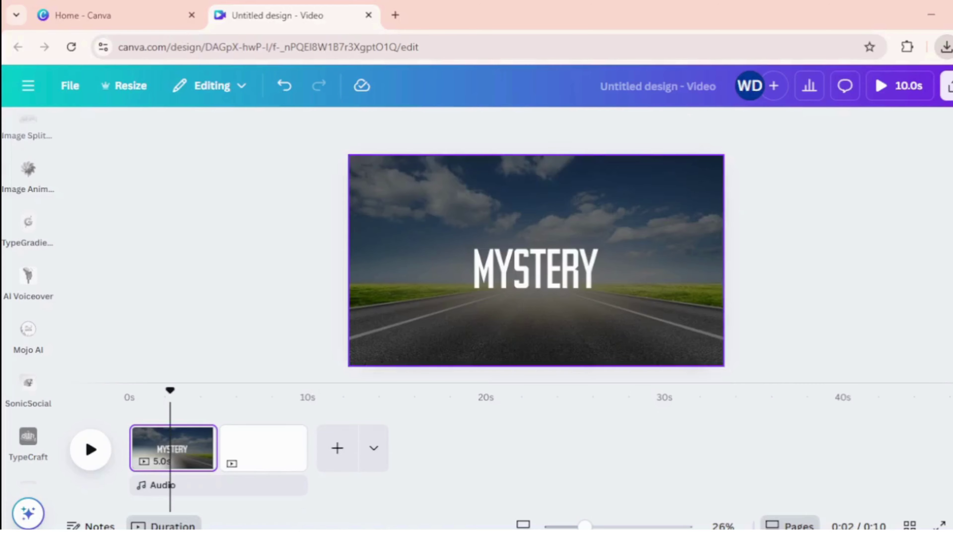
Place the downloaded transparent PNG of the flared text at the centre of page 1
key(ctrl+z)
click(827, 297)
click(562, 311)
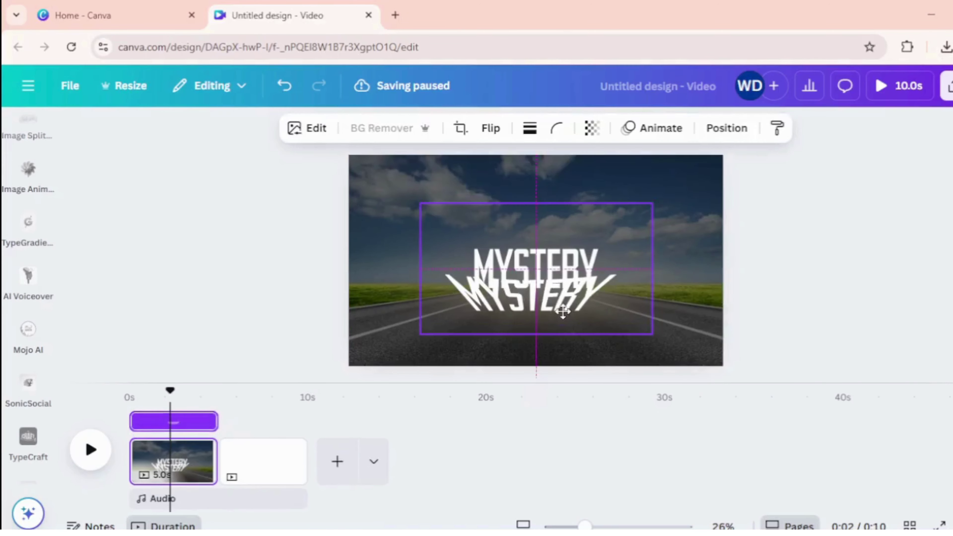
Flip the flared text image vertically and move it directly beneath the upright MYSTERY text
click(489, 128)
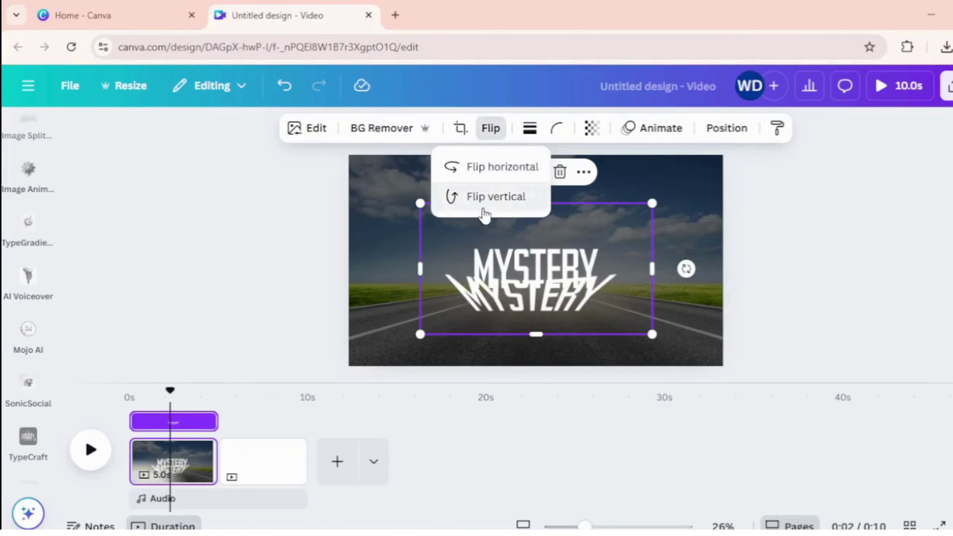
click(483, 203)
drag(495, 271, 503, 336)
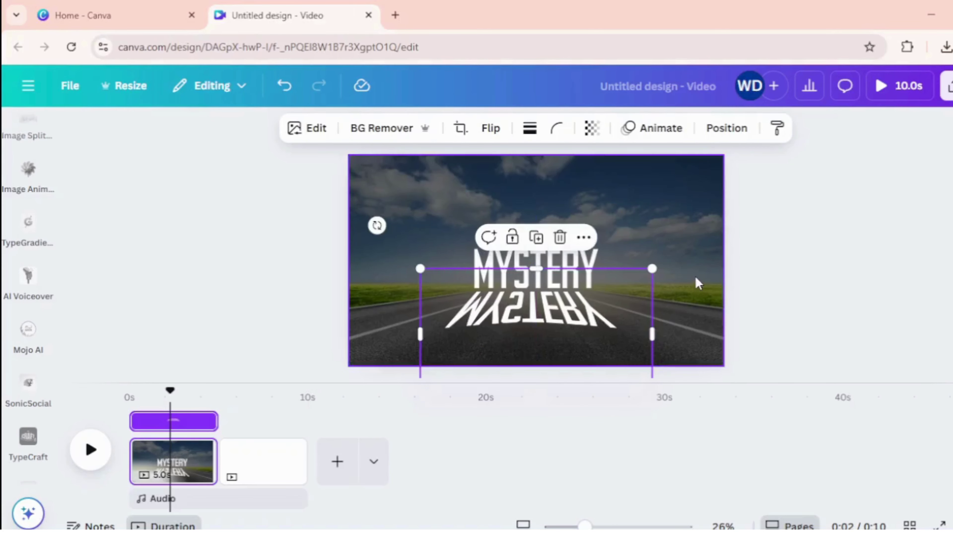
Enlarge the flipped text image slightly and lower the upright MYSTERY text to meet its top edge
drag(657, 270, 672, 258)
drag(619, 307, 612, 312)
drag(669, 262, 675, 259)
click(623, 300)
click(832, 292)
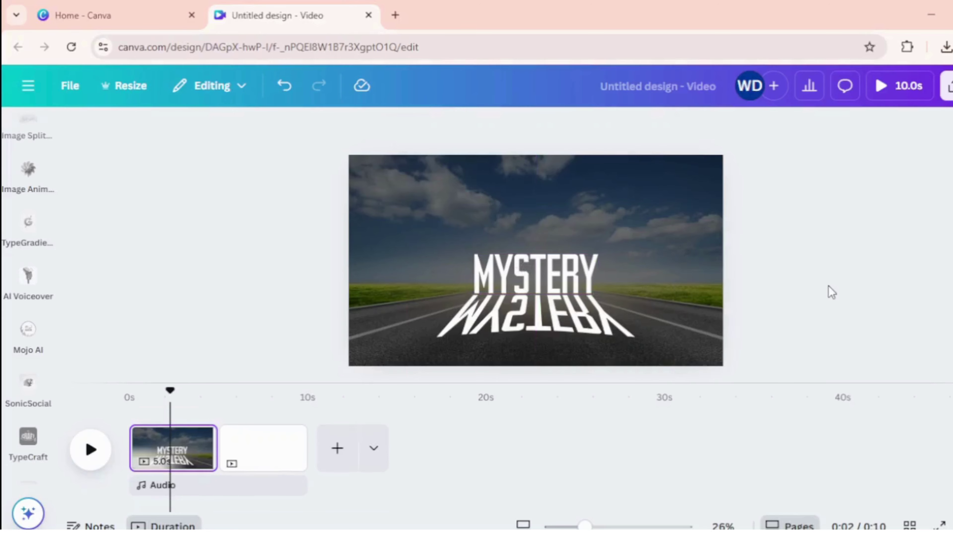
Select the flipped text image, search the apps for Image Blender and open it
click(559, 340)
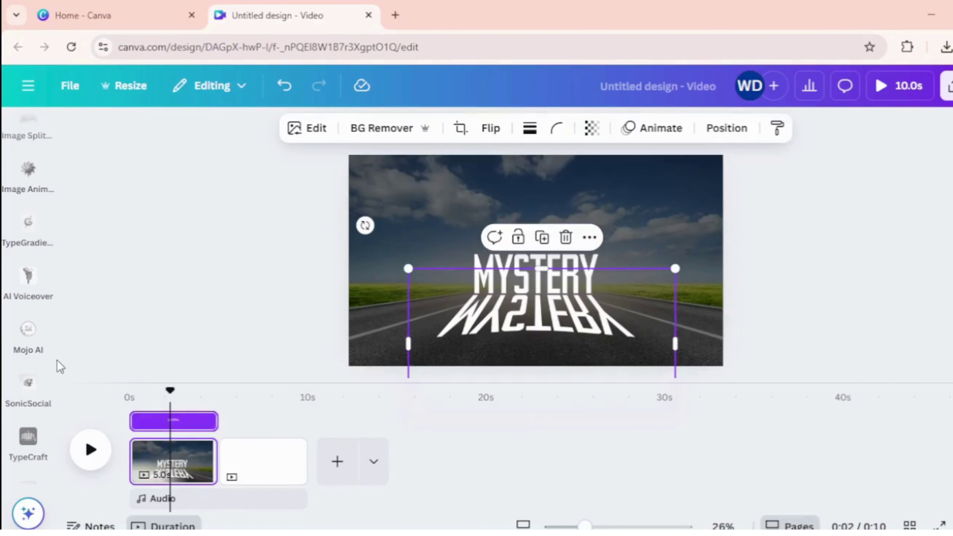
scroll(51, 355, up, 10)
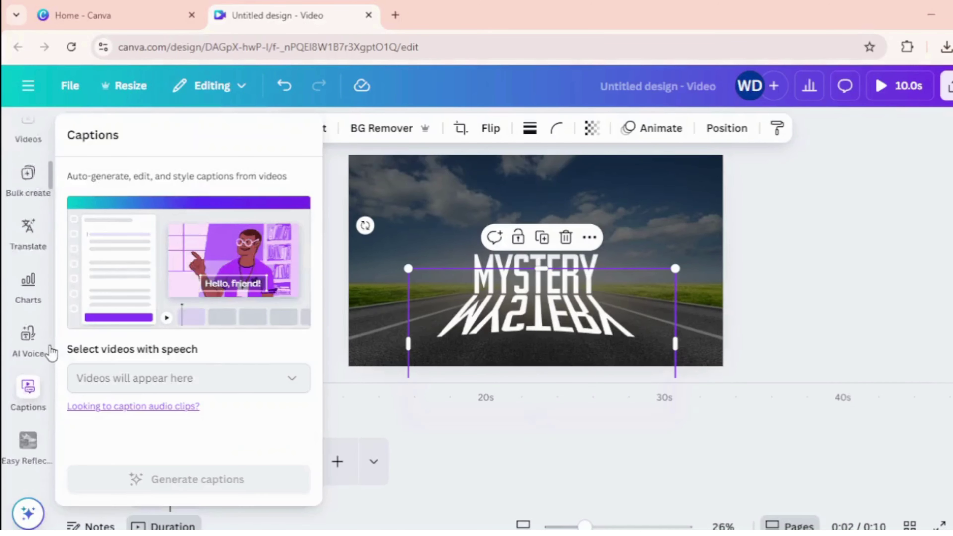
scroll(48, 345, up, 5)
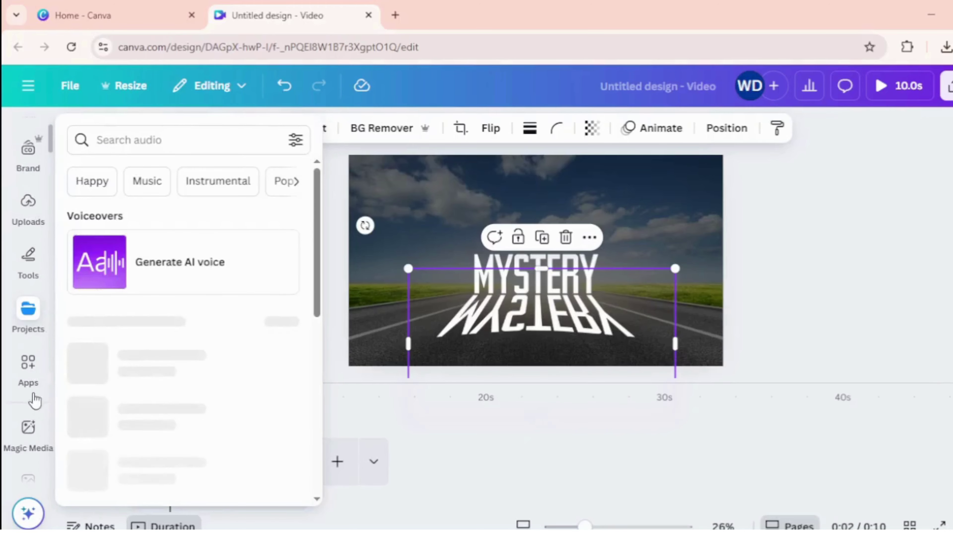
click(30, 383)
double_click(166, 132)
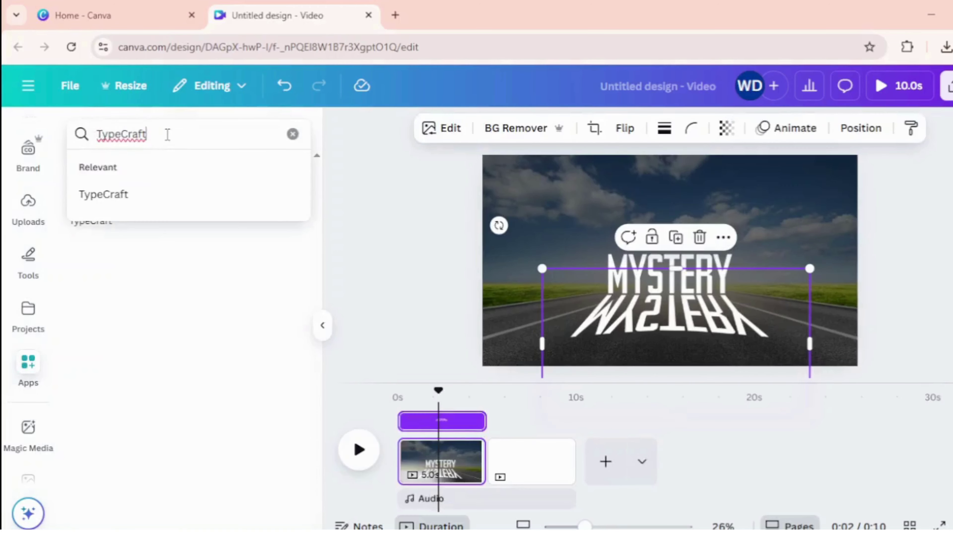
text(IMAGE)
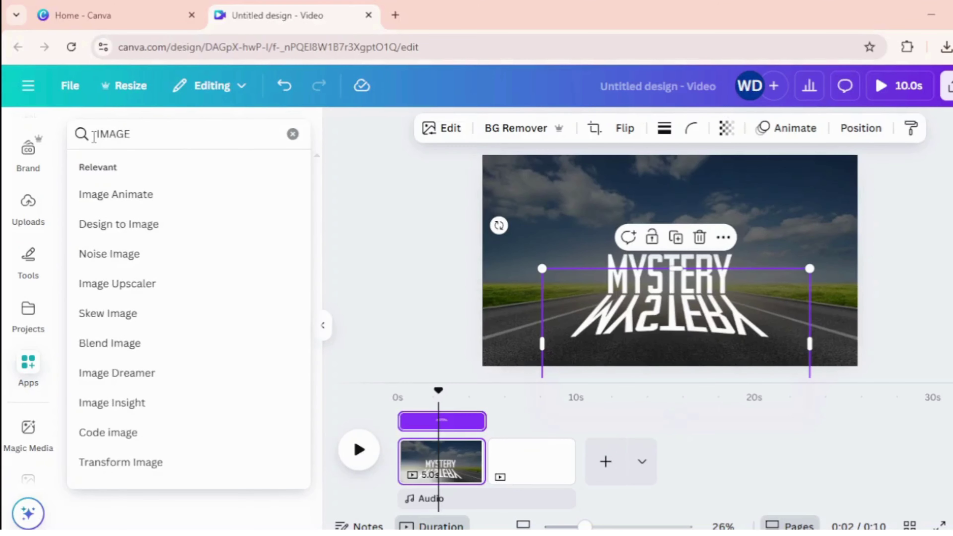
text( BLEN)
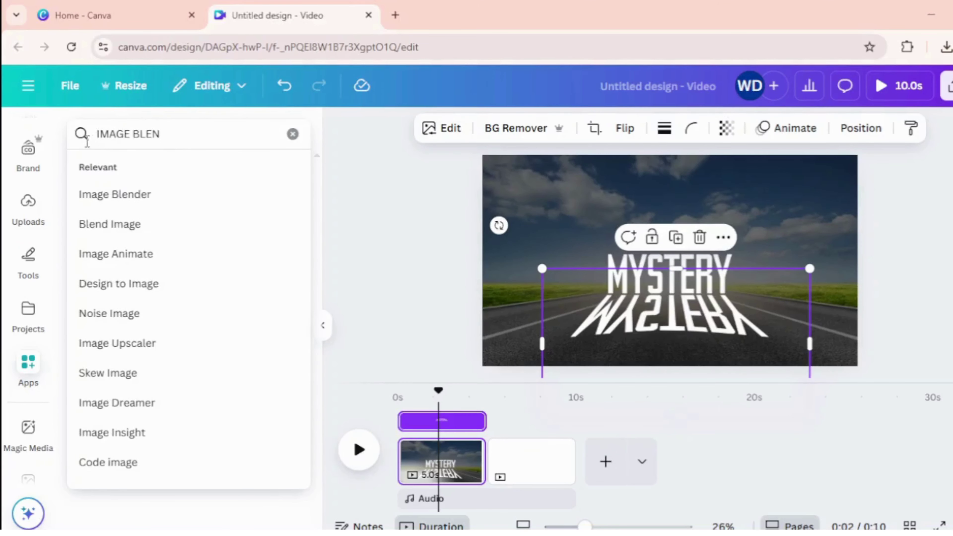
click(130, 204)
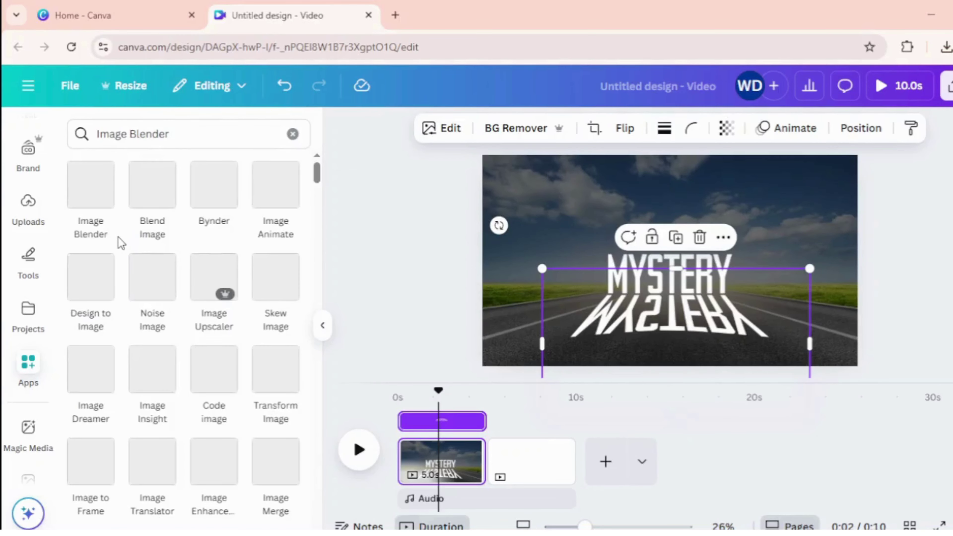
click(89, 207)
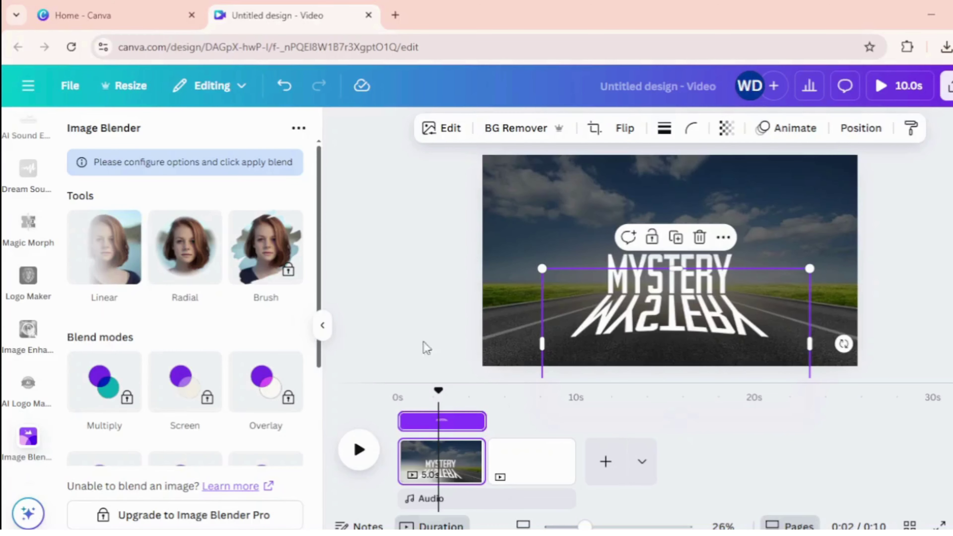
Apply a Linear blend with Strength 0 that fades the flipped text towards its lower end, and save it
click(130, 275)
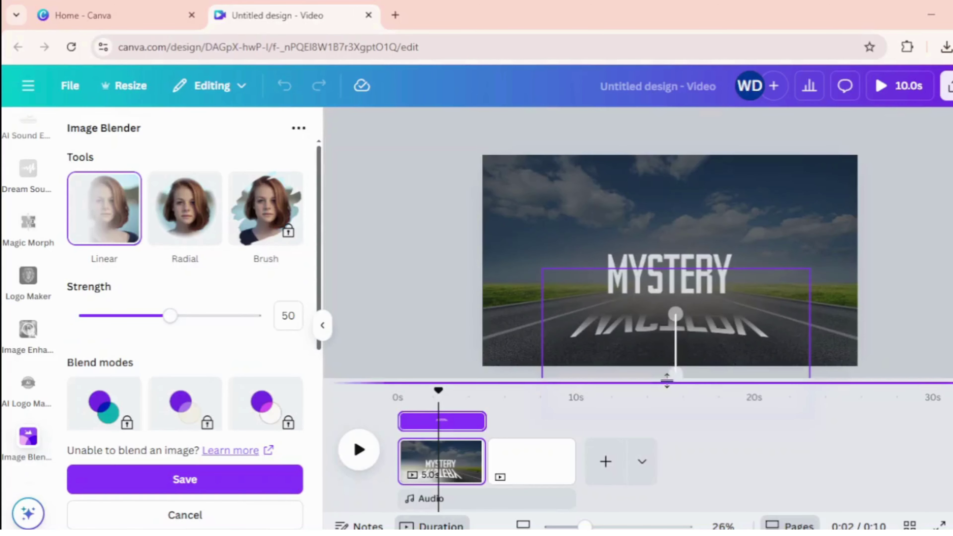
drag(675, 373, 668, 344)
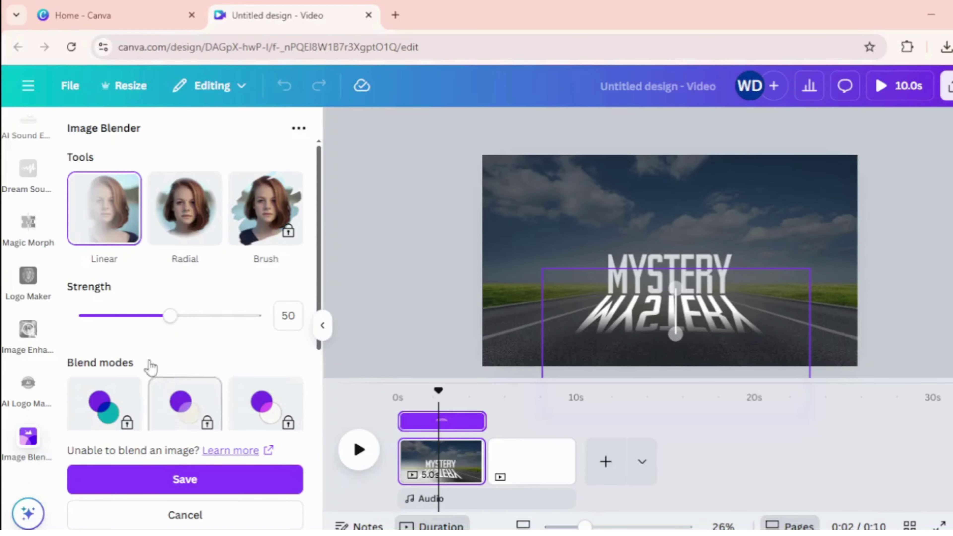
drag(170, 316, 81, 326)
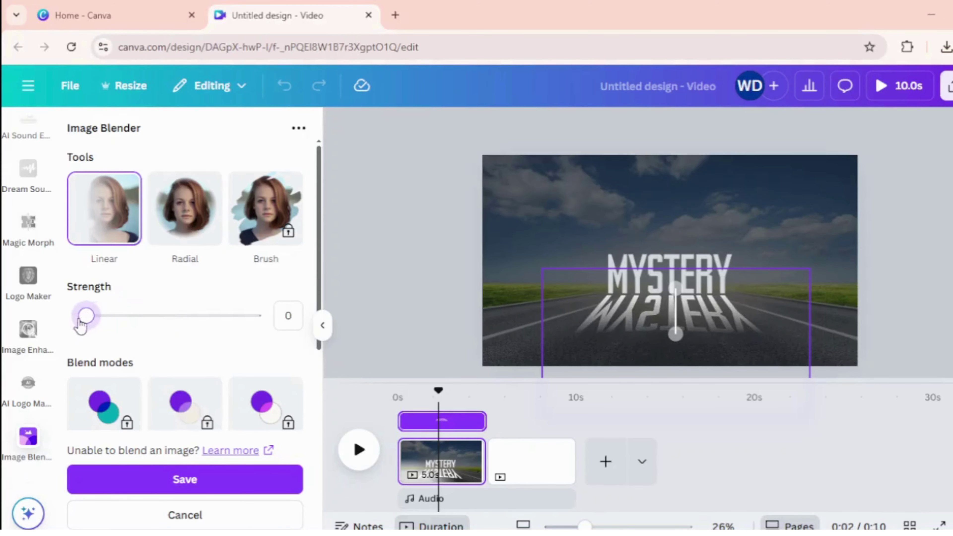
scroll(155, 354, down, 4)
click(199, 481)
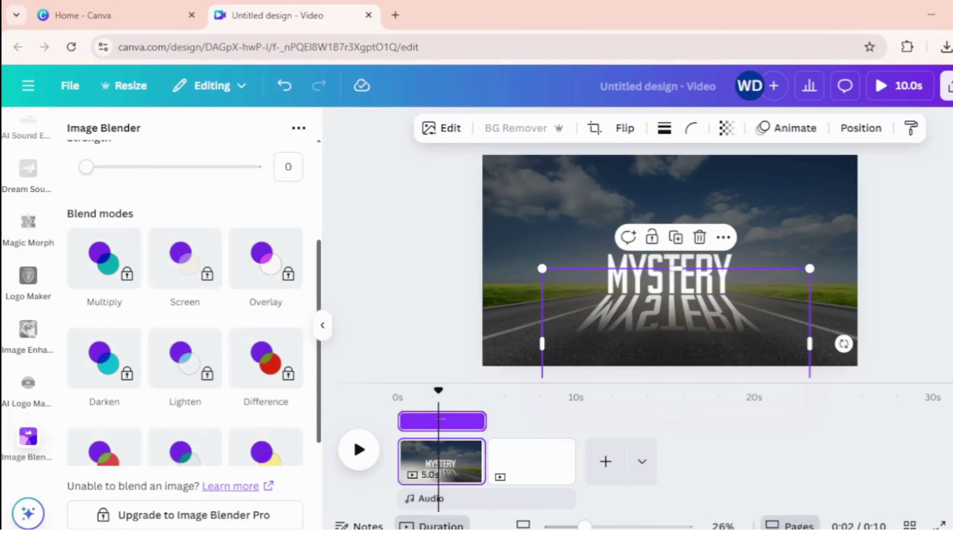
click(884, 319)
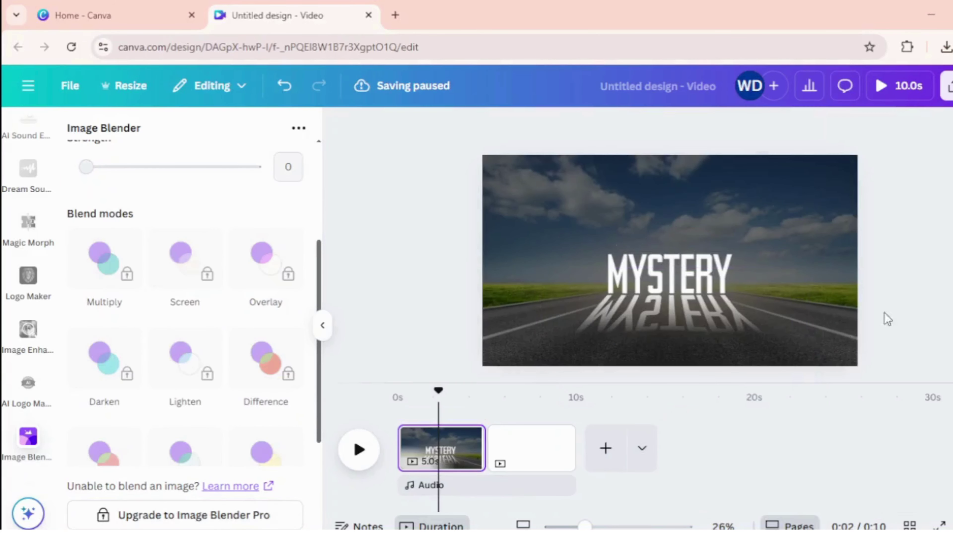
click(321, 325)
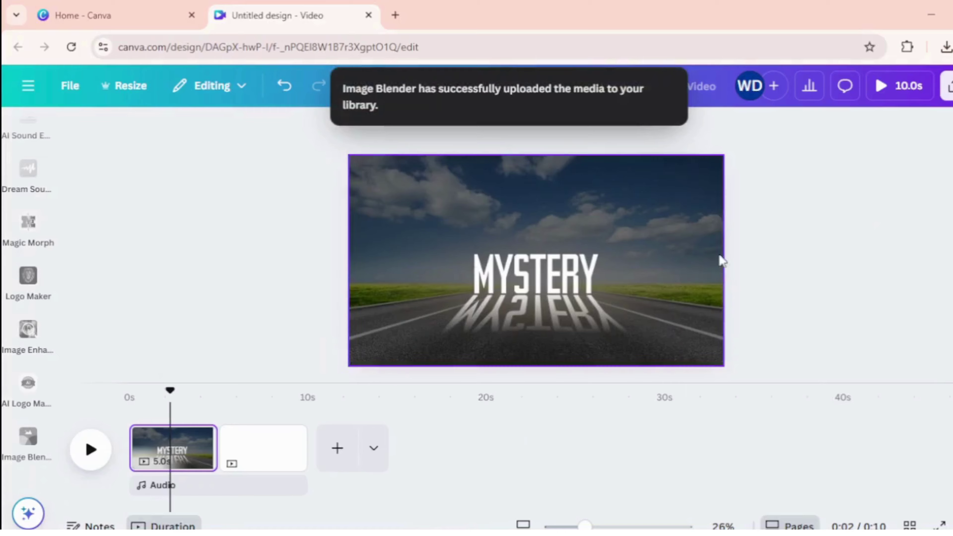
Download only page 1 as a PNG
click(946, 86)
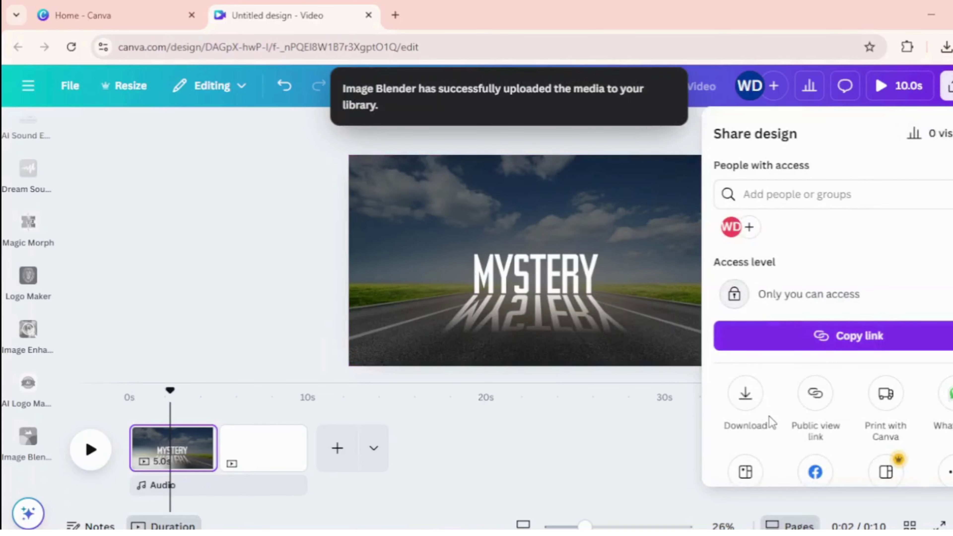
click(741, 406)
click(787, 191)
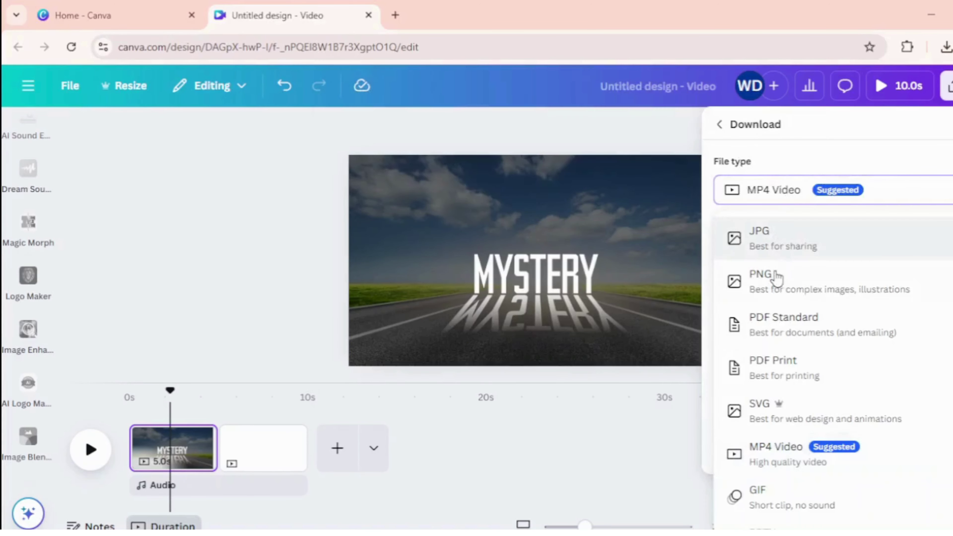
click(775, 277)
scroll(791, 357, down, 2)
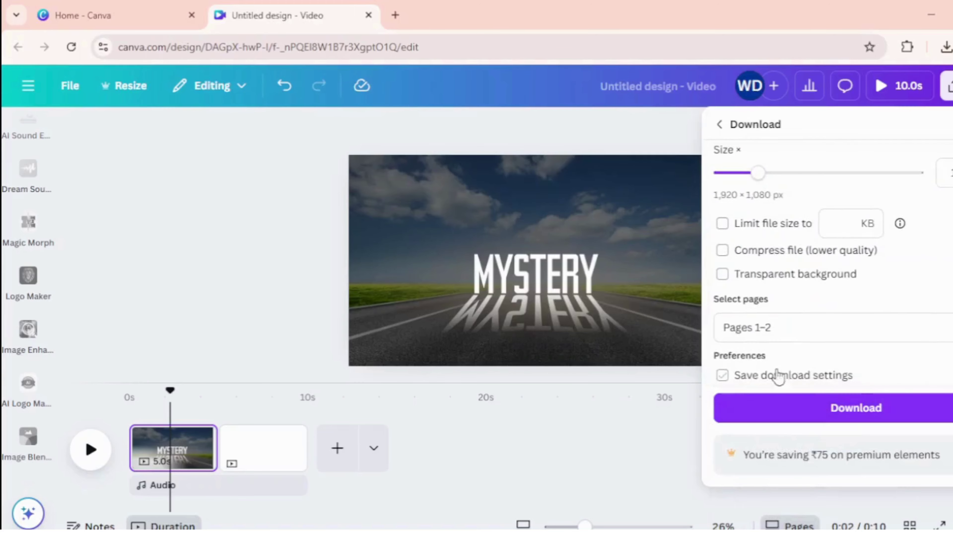
click(767, 336)
click(734, 237)
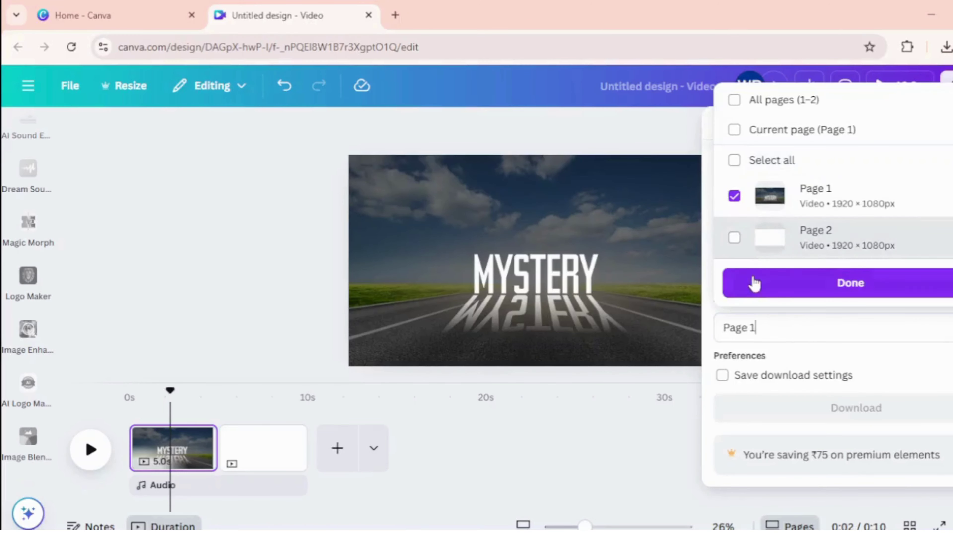
click(753, 279)
click(802, 409)
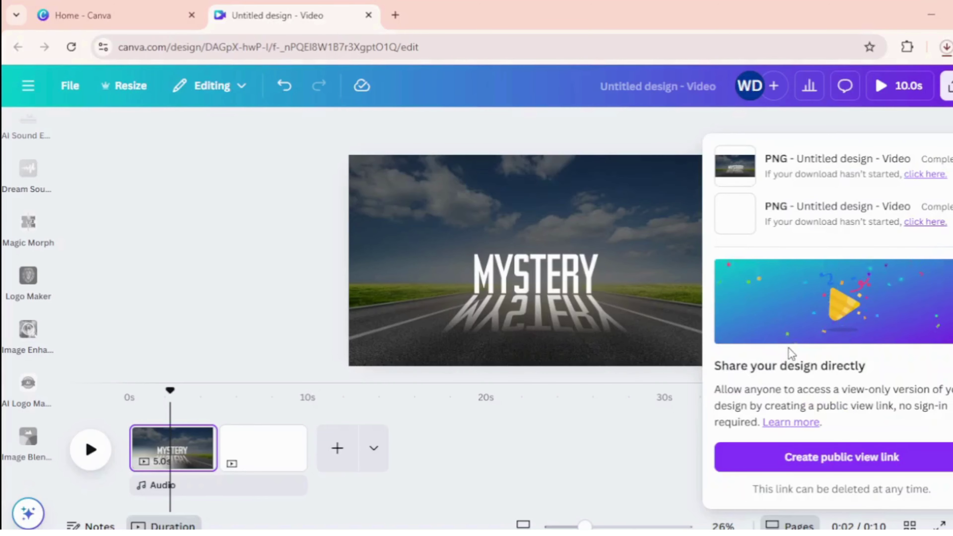
click(325, 278)
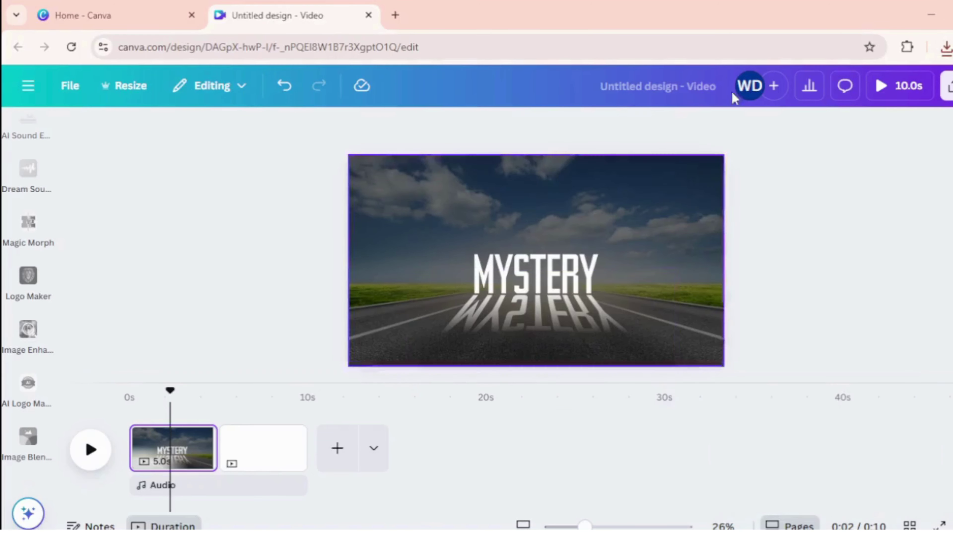
On the blank second page, remove the mistakenly pasted flipped text, paste the exported MYSTERY picture and move it to the page's upper-left area
click(280, 454)
key(ctrl+v)
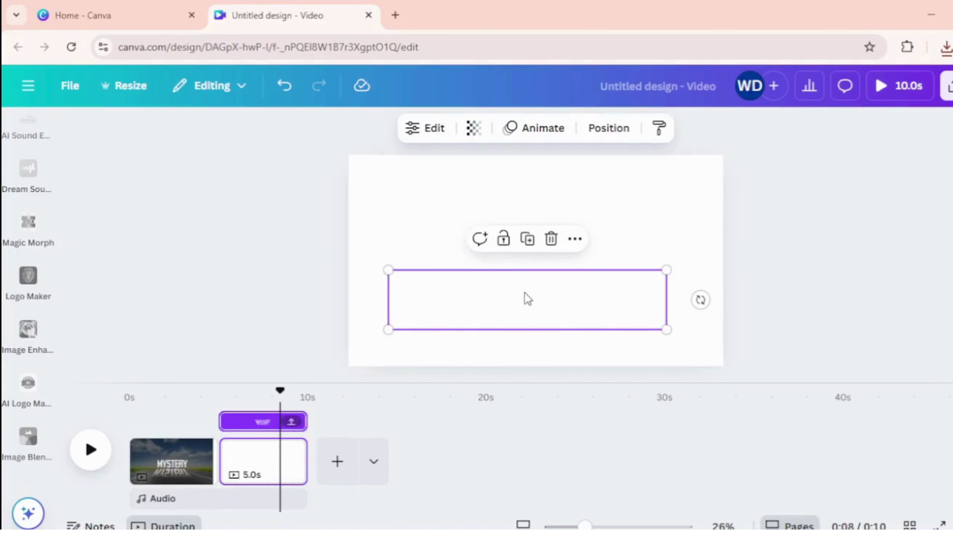
click(550, 239)
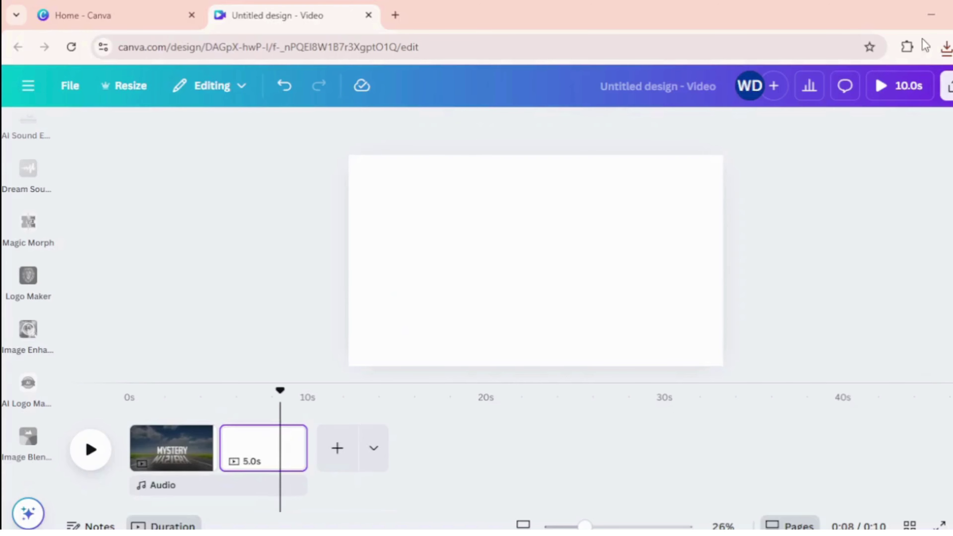
key(ctrl+v)
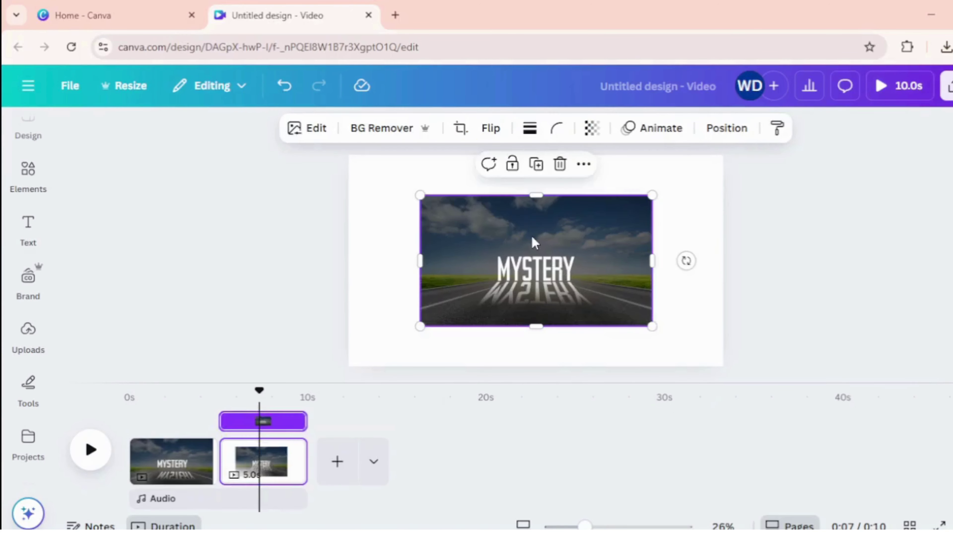
drag(531, 243, 490, 226)
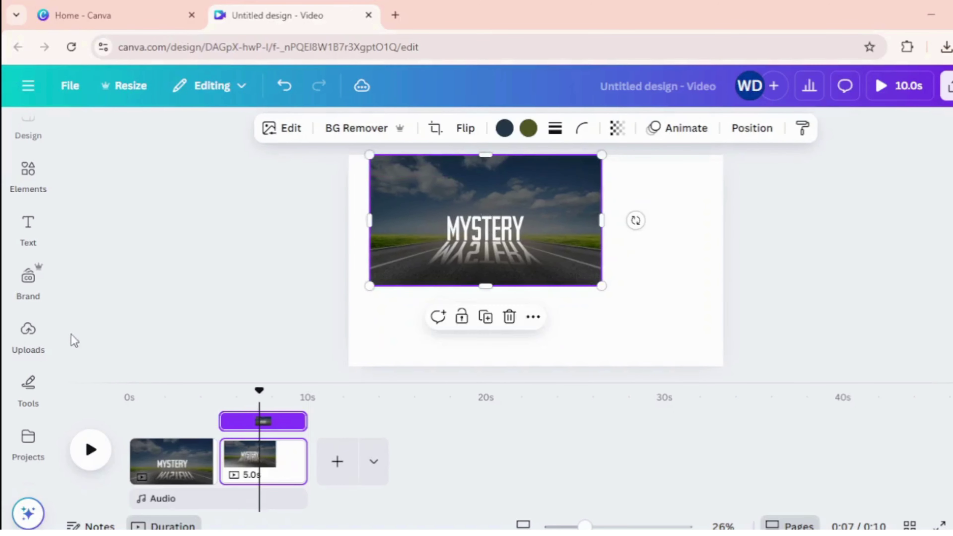
Add the recently used original road photo to the second page and shift it slightly left over the MYSTERY picture
click(29, 334)
click(31, 173)
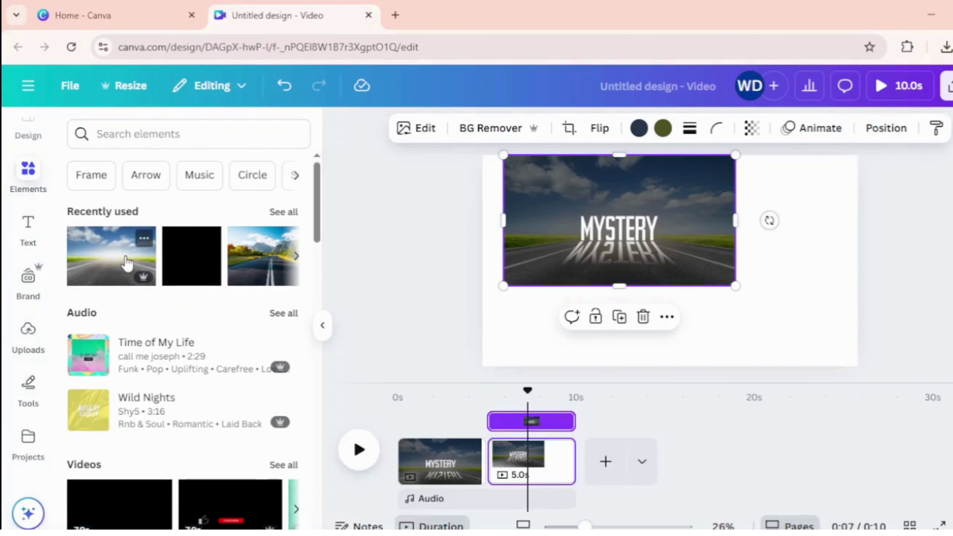
click(127, 263)
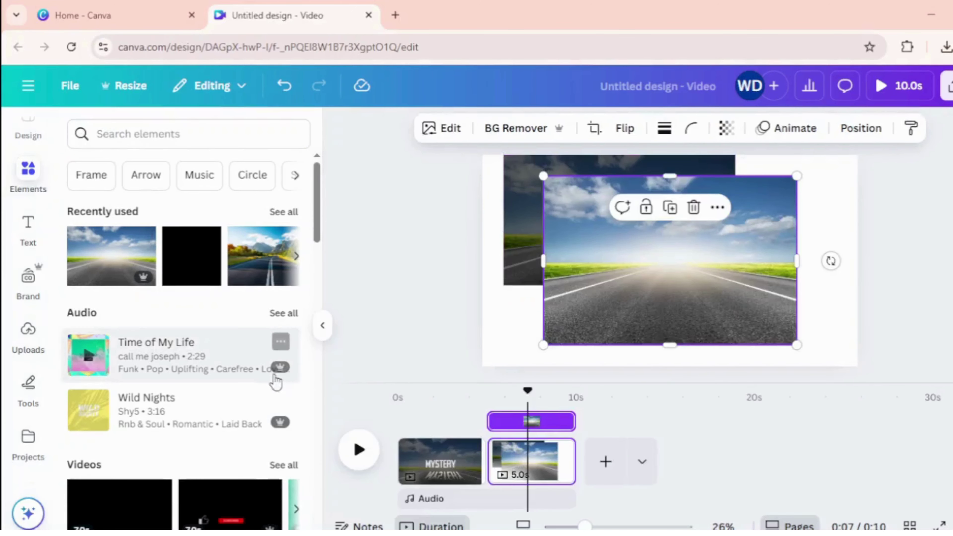
click(321, 327)
drag(606, 298, 582, 296)
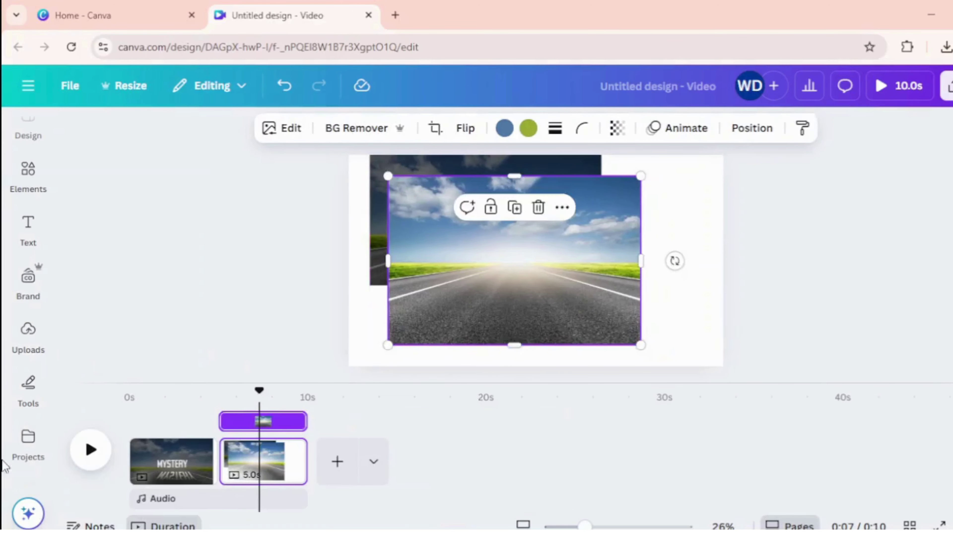
Open the Blend Image app from the Image Blender search results
scroll(14, 465, down, 3)
click(26, 437)
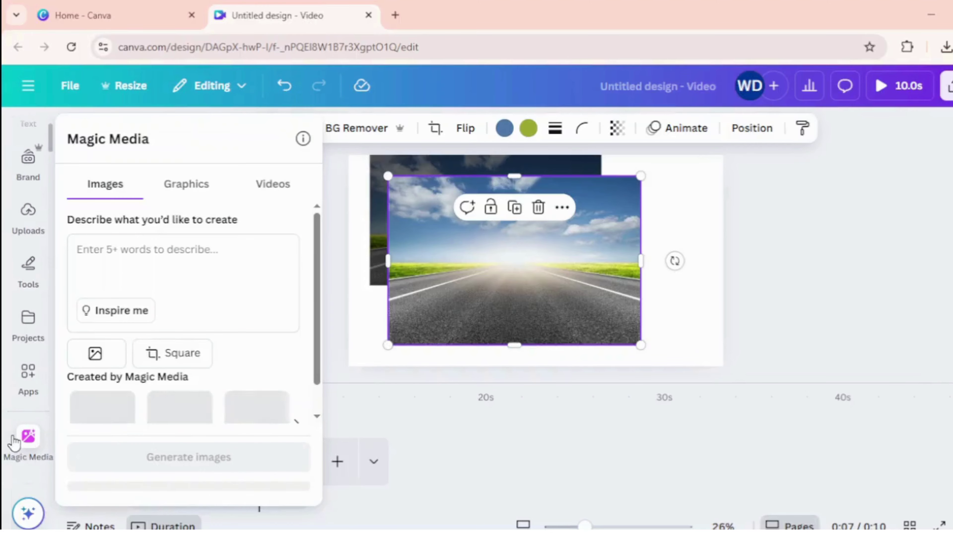
click(36, 376)
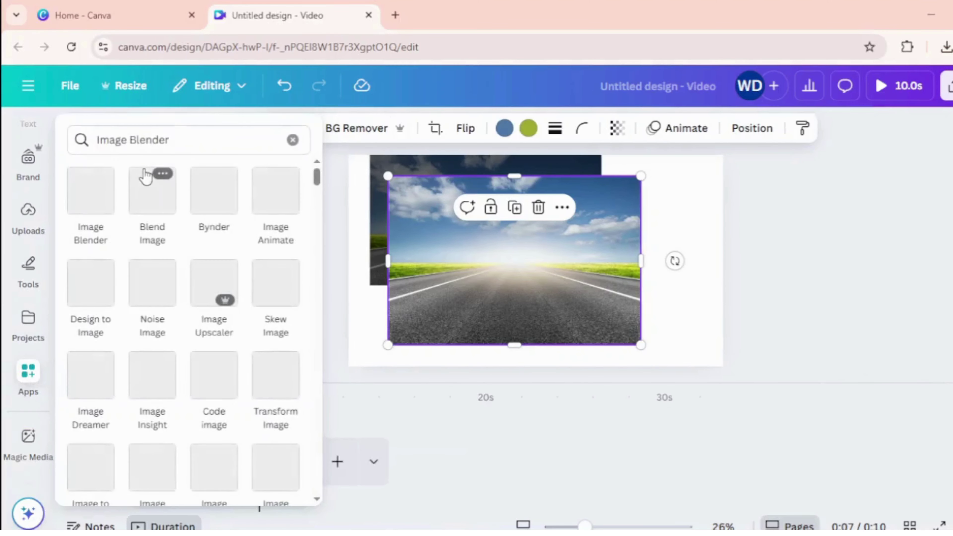
click(151, 205)
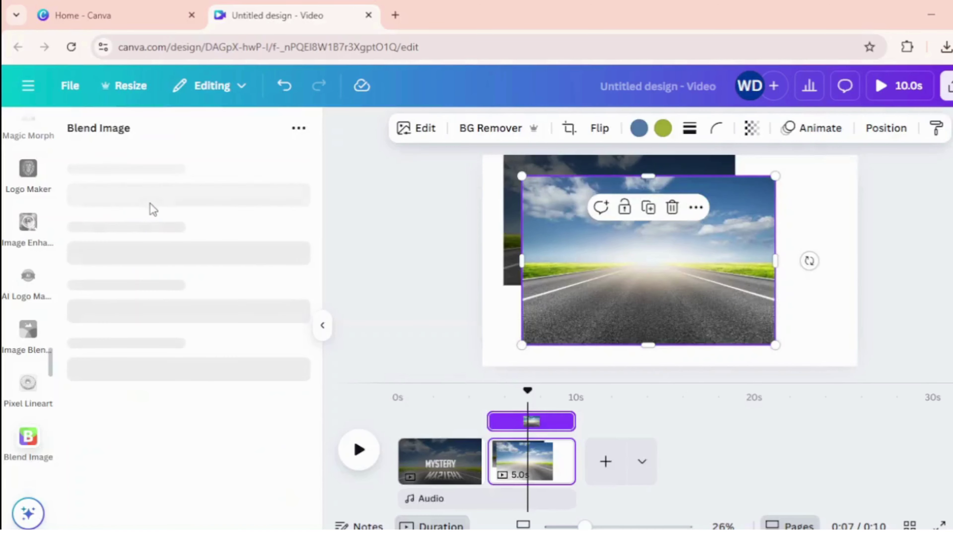
Blend the MYSTERY picture as top layer with the road photo as bottom layer in Multiply mode, and add the result to the design
click(514, 221)
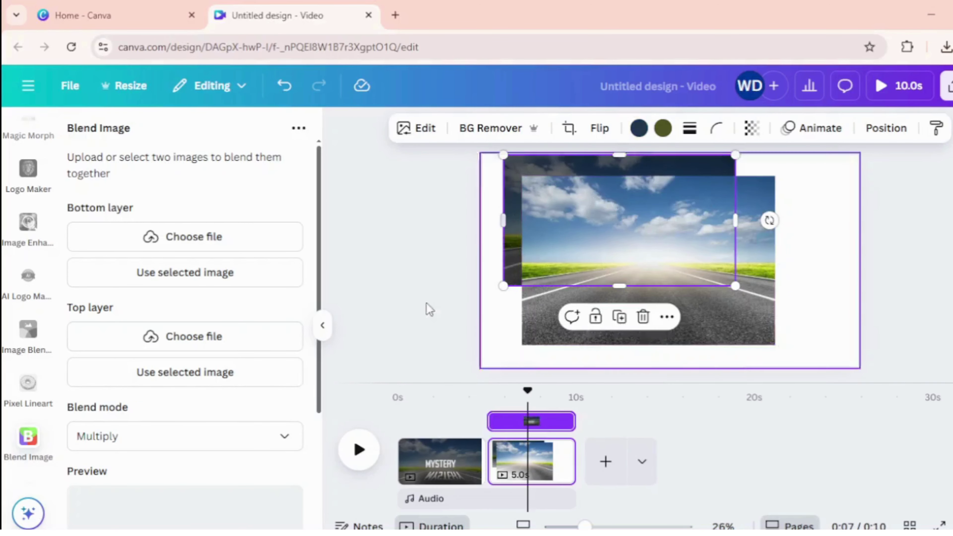
click(215, 375)
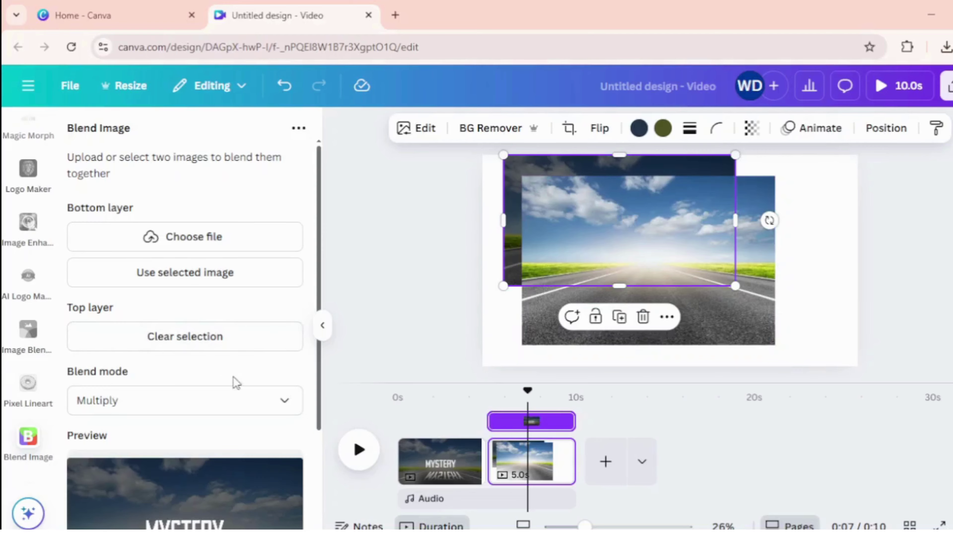
click(541, 334)
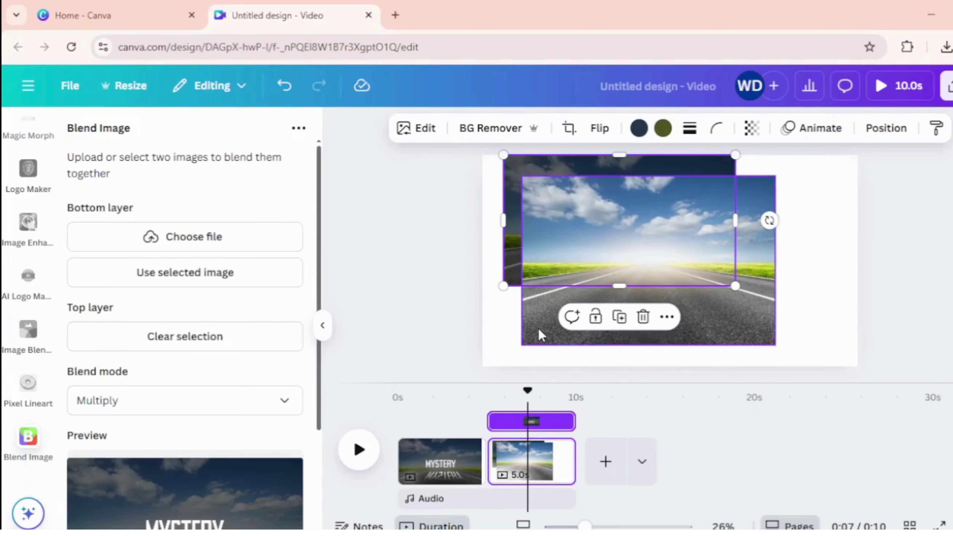
click(278, 288)
scroll(266, 317, down, 3)
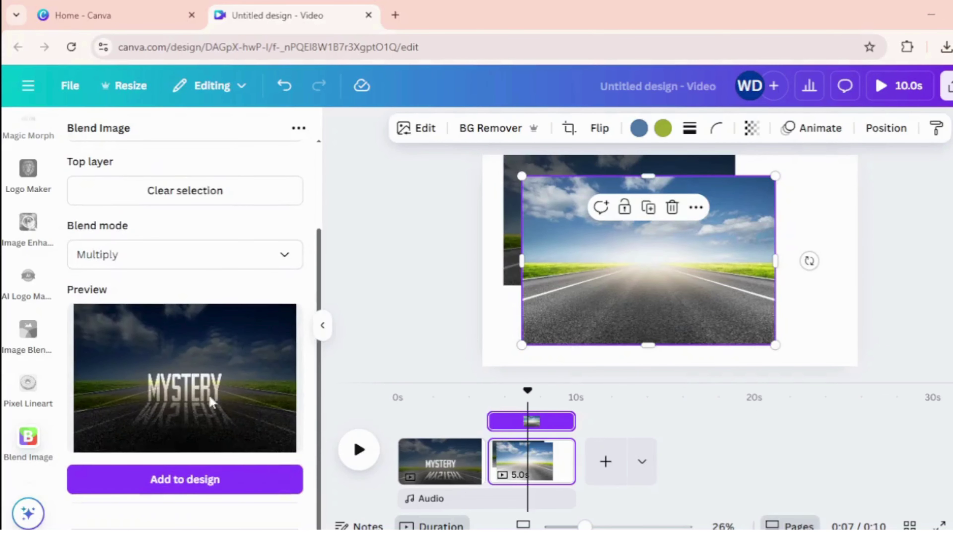
click(248, 485)
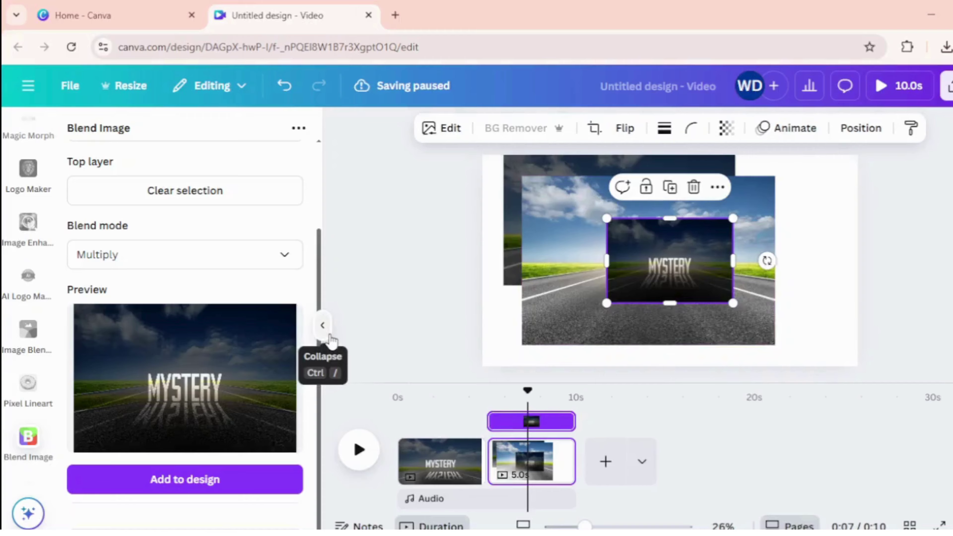
Move the blended picture to the page's upper-left area, enlarge it to cover most of the page and adjust its position
click(322, 325)
drag(487, 252, 413, 203)
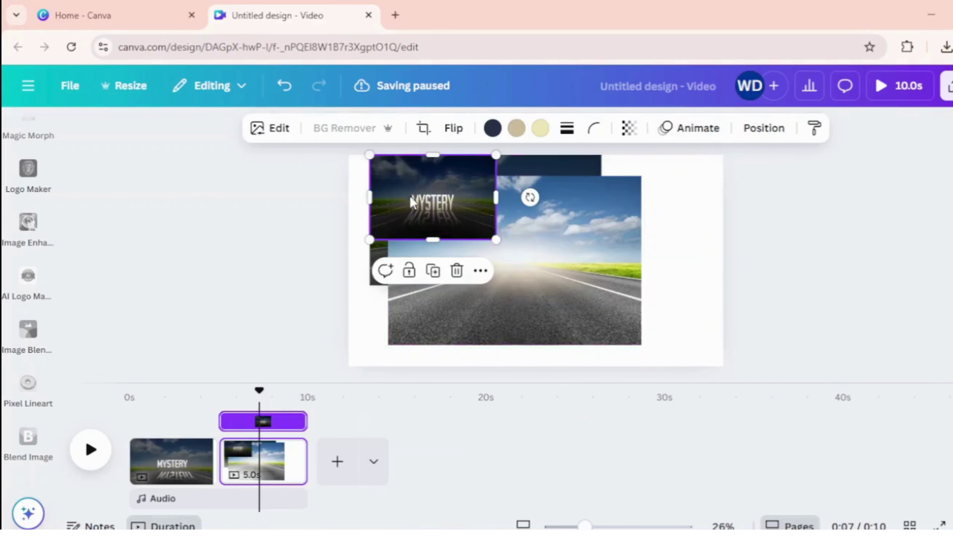
drag(496, 239, 747, 370)
drag(663, 334, 645, 299)
click(869, 322)
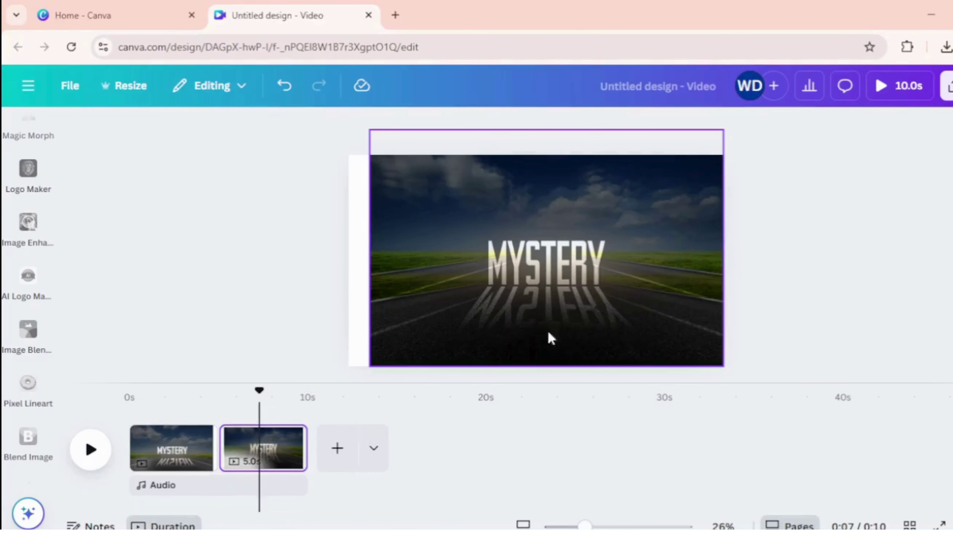